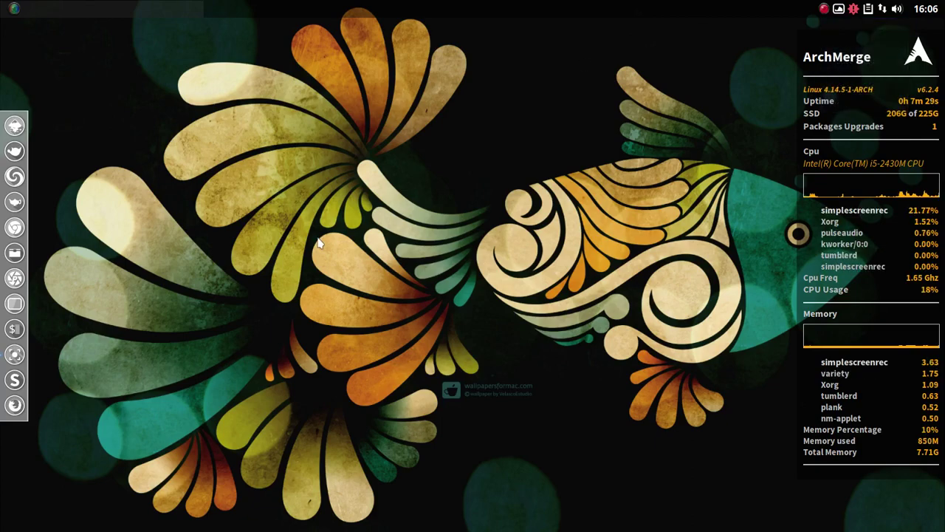
Launch a termite terminal showing the neofetch system summary.
key(ctrl+alt+t)
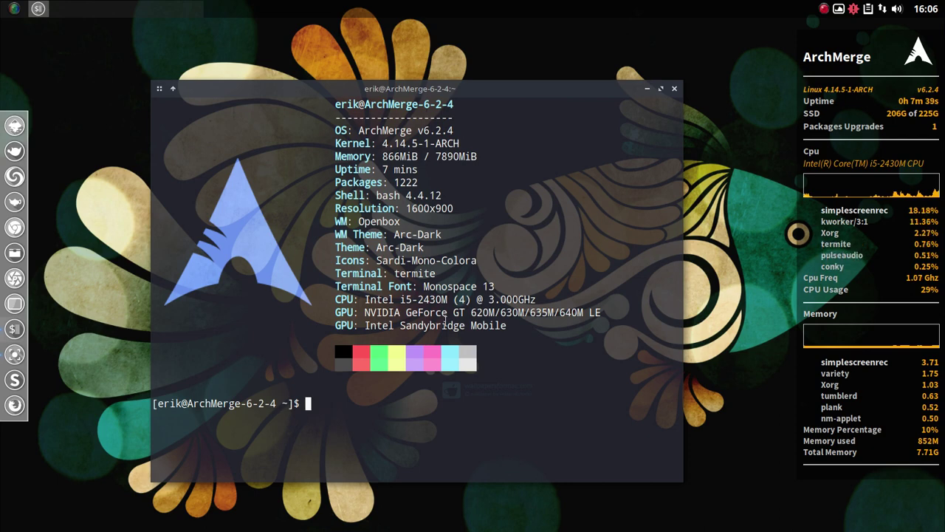
Run sudo pacman -Syyu and enter the sudo password to start the full upgrade.
text(sudo )
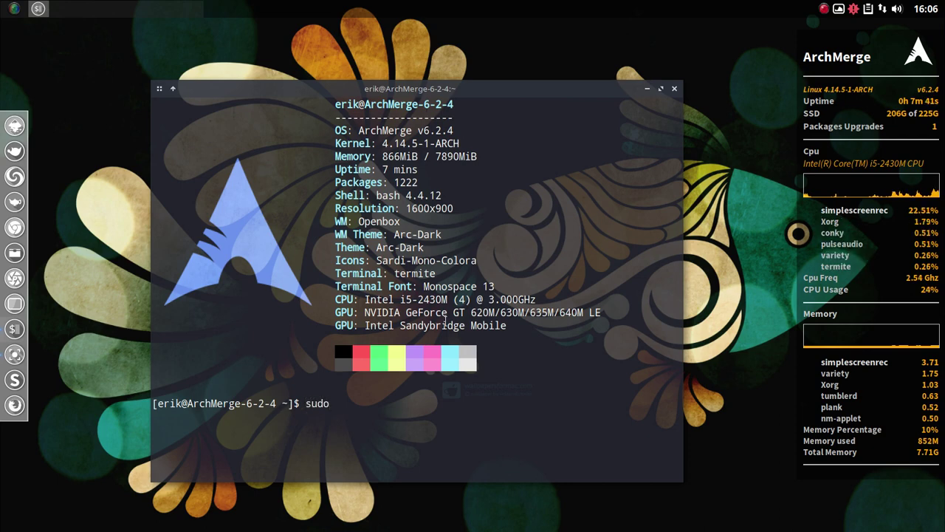
text(pac)
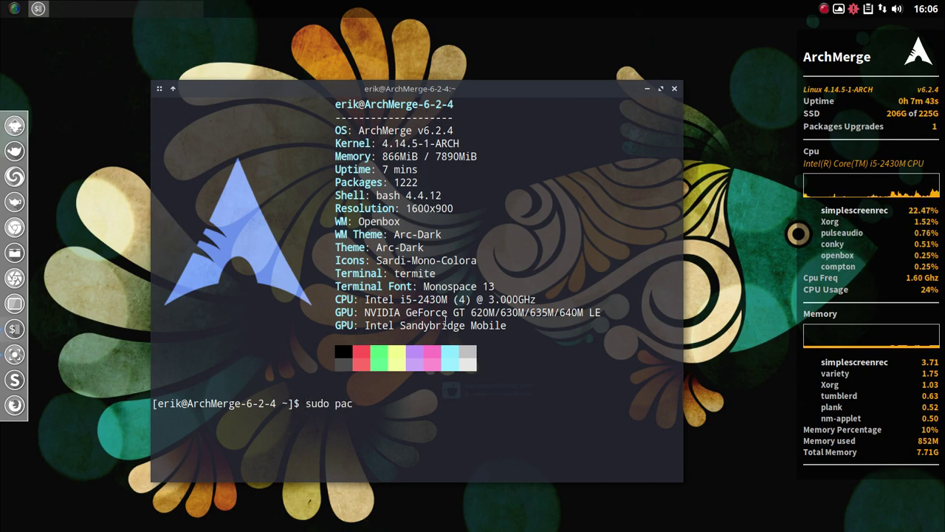
text(man -Syyu)
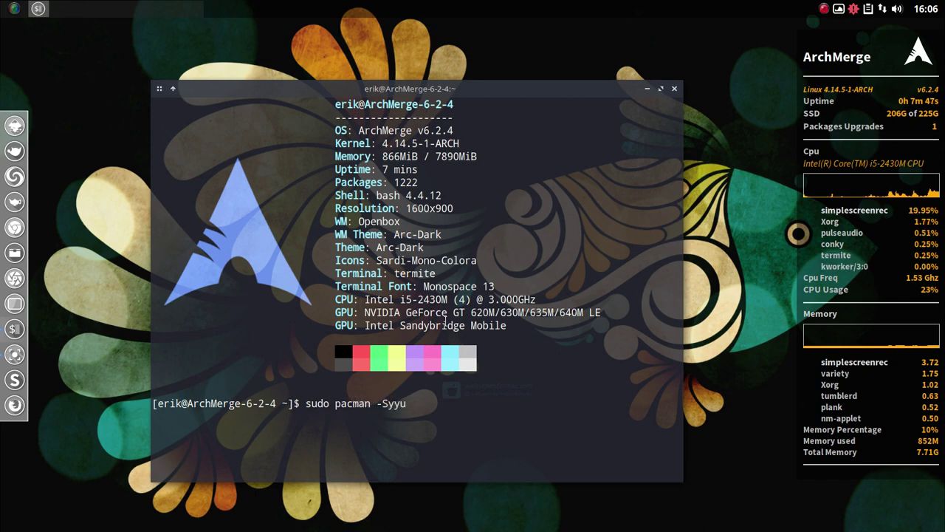
key(Return)
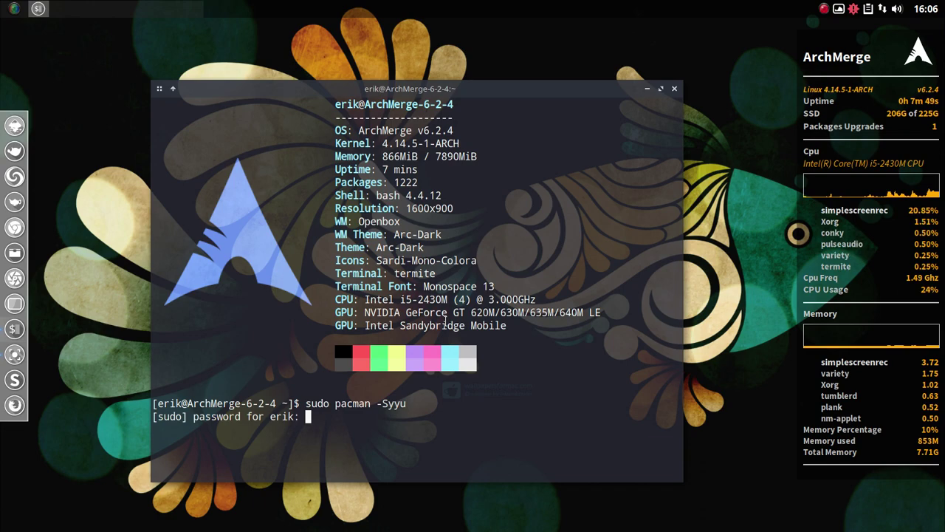
key(Return)
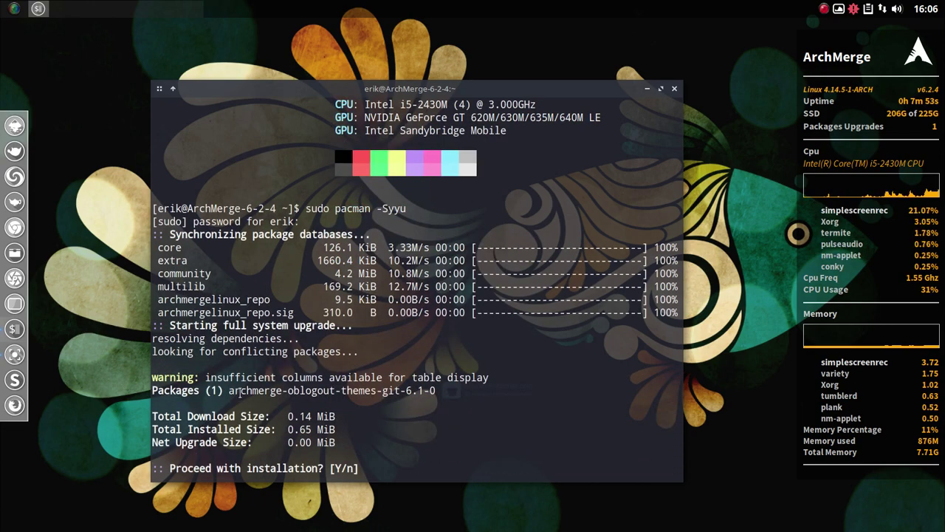
Note the oblogout package, then preview and dismiss the current logout screen.
drag(229, 390, 341, 390)
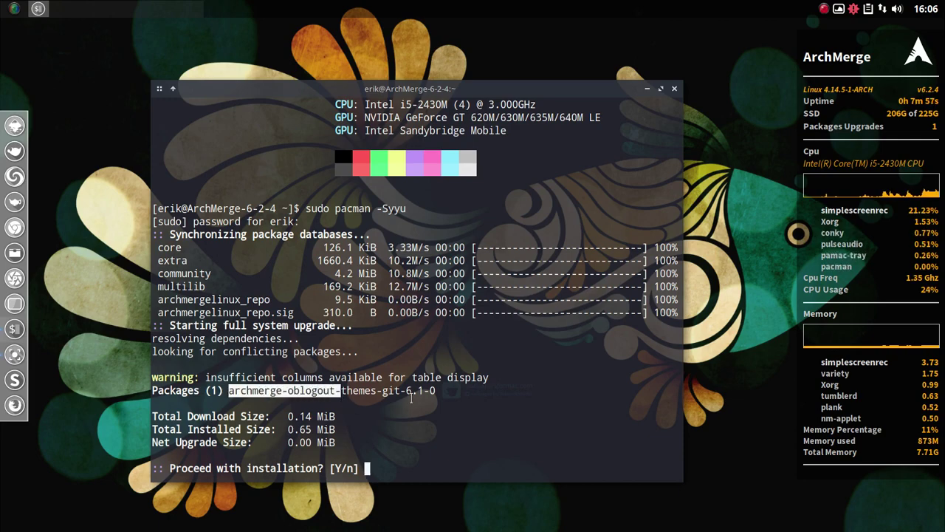
key(super+x)
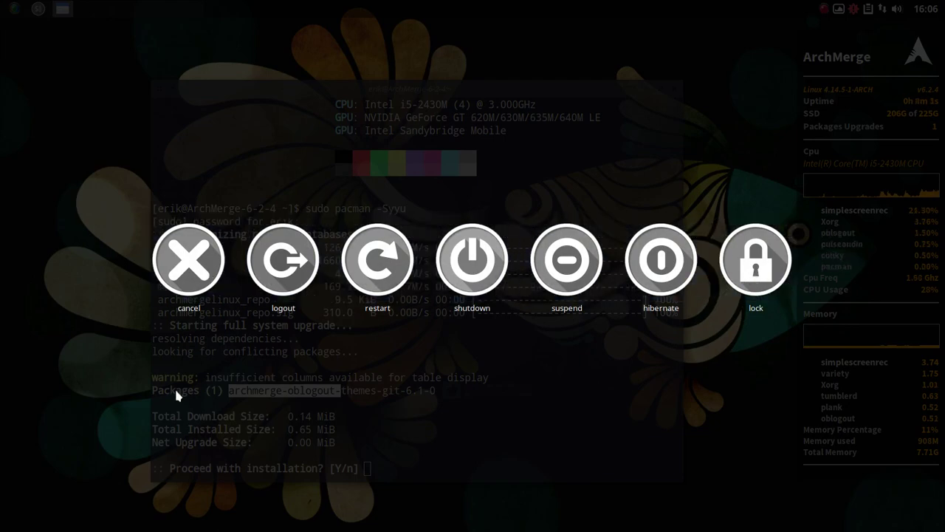
key(Escape)
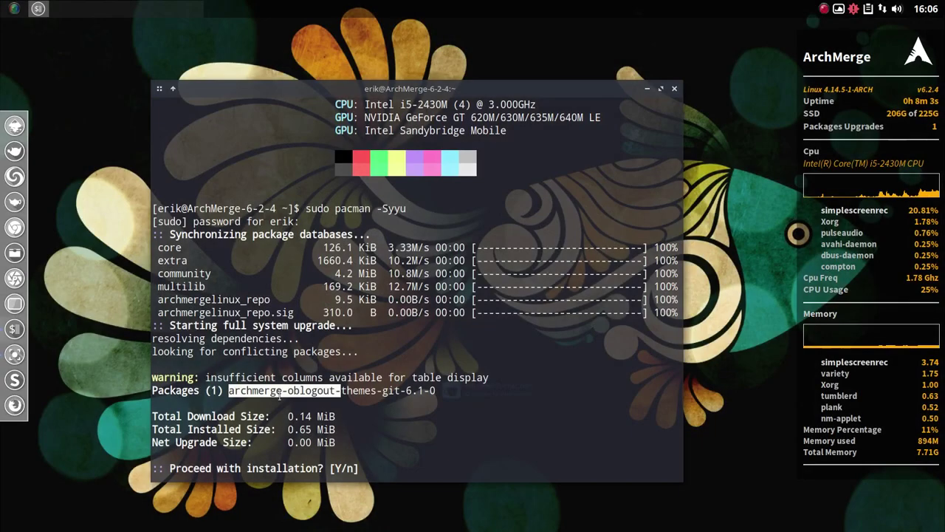
Answer y to install the archmerge-oblogout-themes-git update and mark the saved-config notice.
text(y)
key(Return)
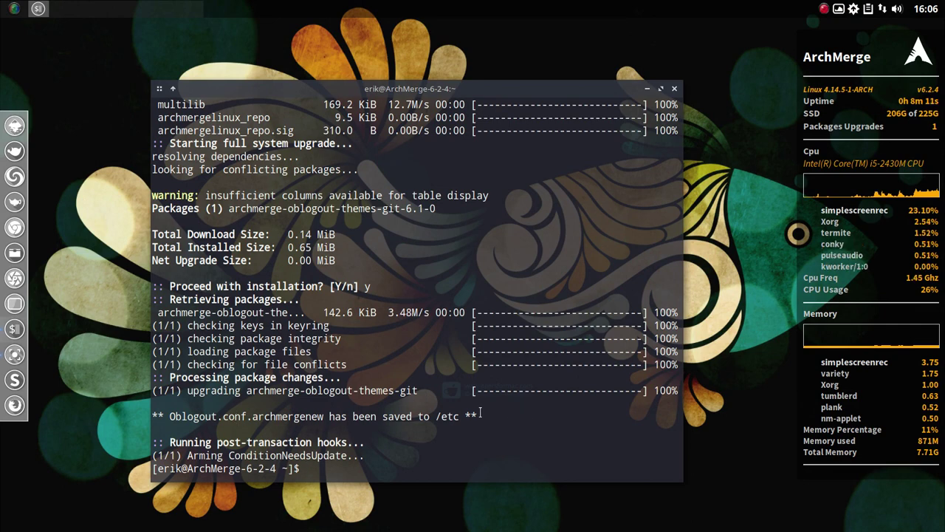
mouse_move(481, 414)
mouse_down()
mouse_move(169, 418)
mouse_move(177, 423)
mouse_up()
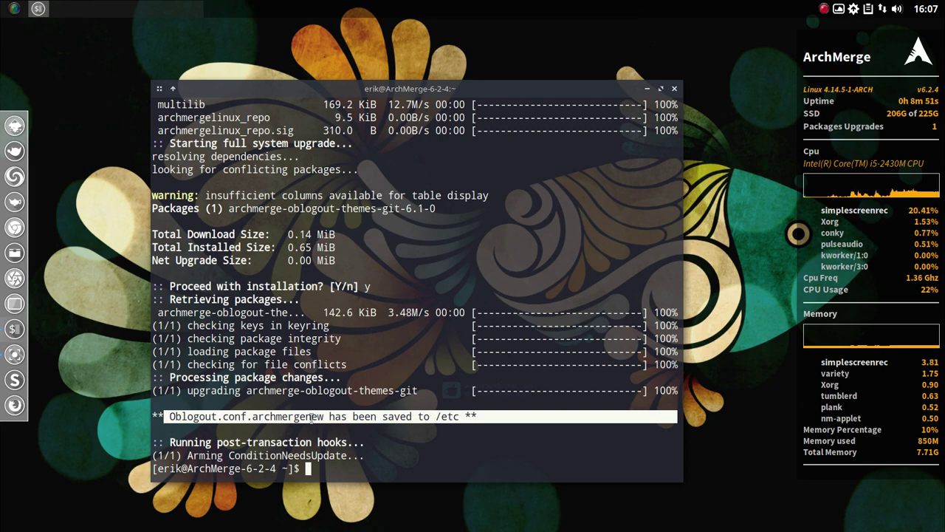
Select and deselect the Oblogout.conf.archmergenew notice in the terminal output.
click(280, 422)
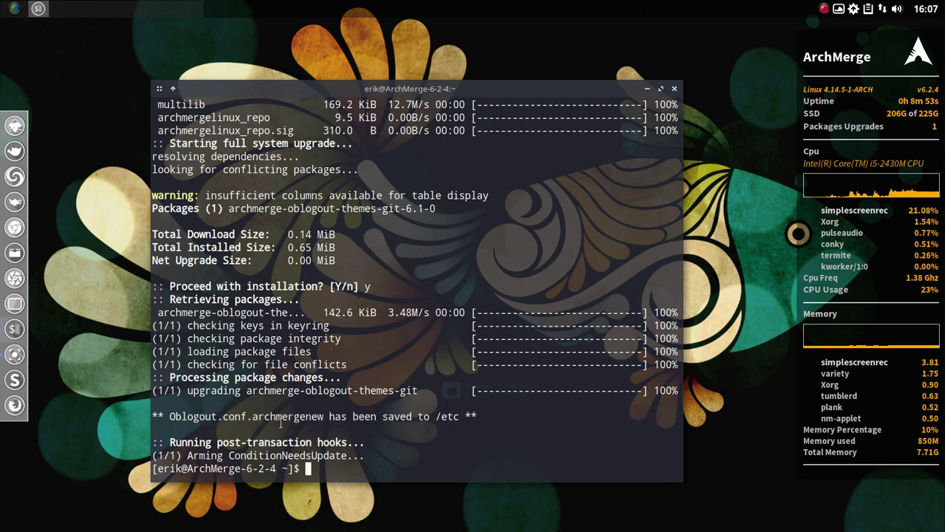
mouse_move(169, 415)
mouse_down()
mouse_move(262, 425)
mouse_move(324, 417)
mouse_up()
click(257, 421)
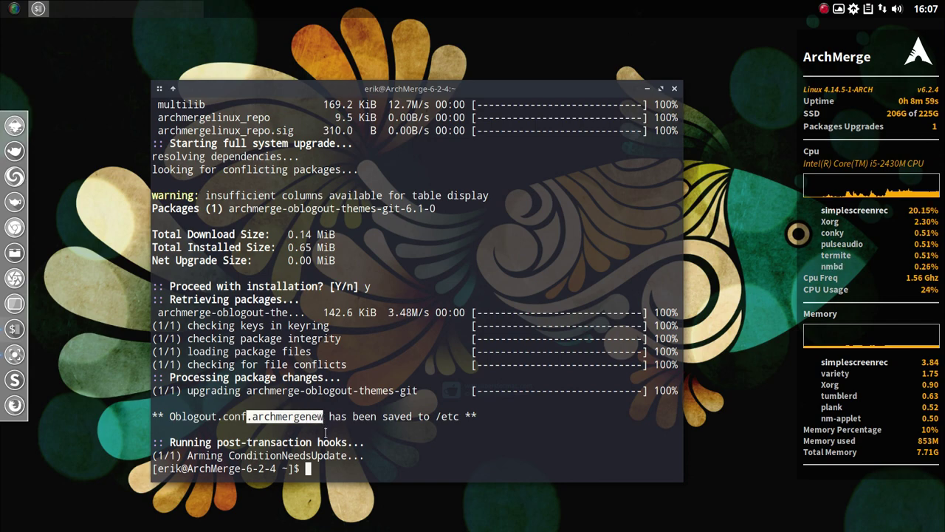
Close the terminal and browse to the /etc folder in Thunar.
click(675, 89)
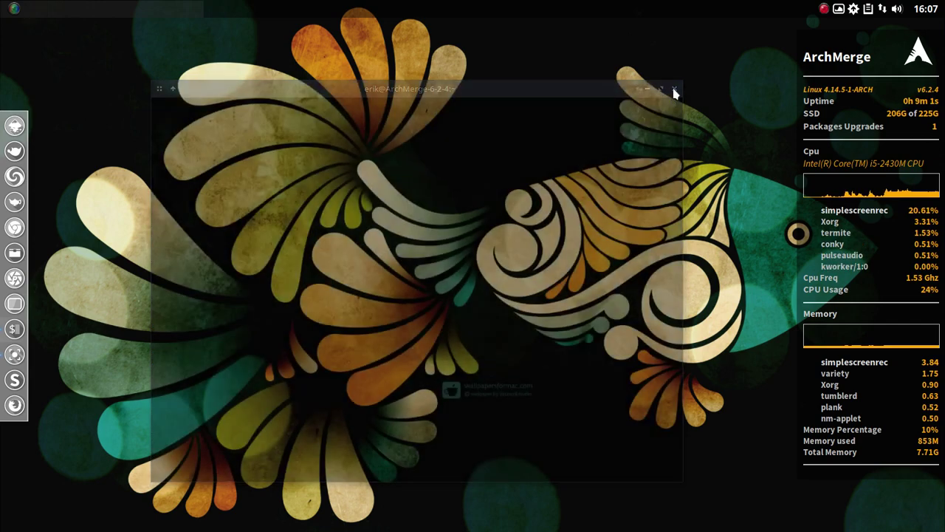
click(16, 253)
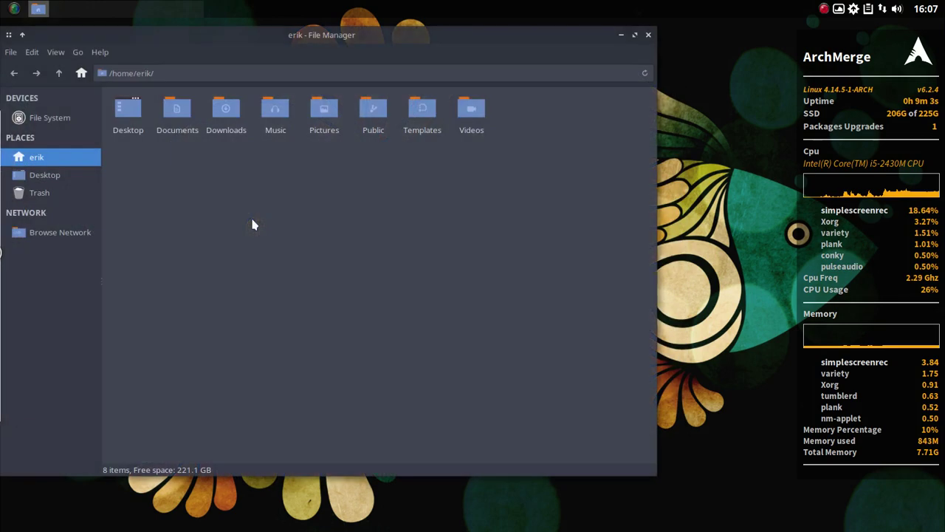
click(50, 120)
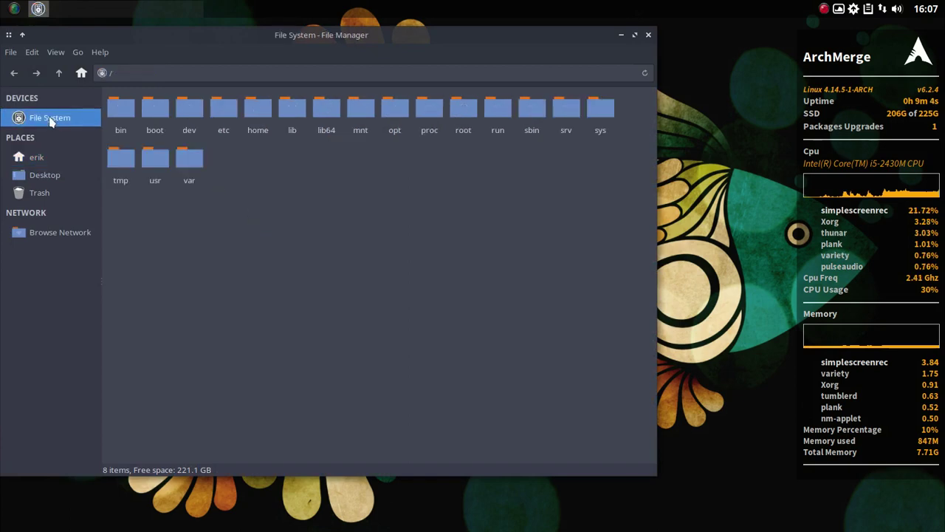
double_click(223, 109)
Select both oblogout.conf and oblogout.conf.archmergenew in /etc.
text(obl)
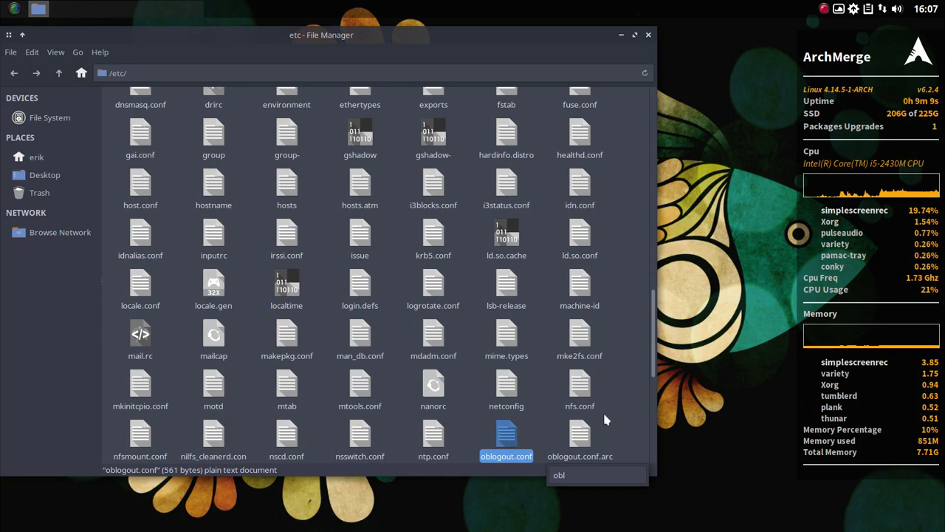
key(Down)
drag(457, 422, 599, 461)
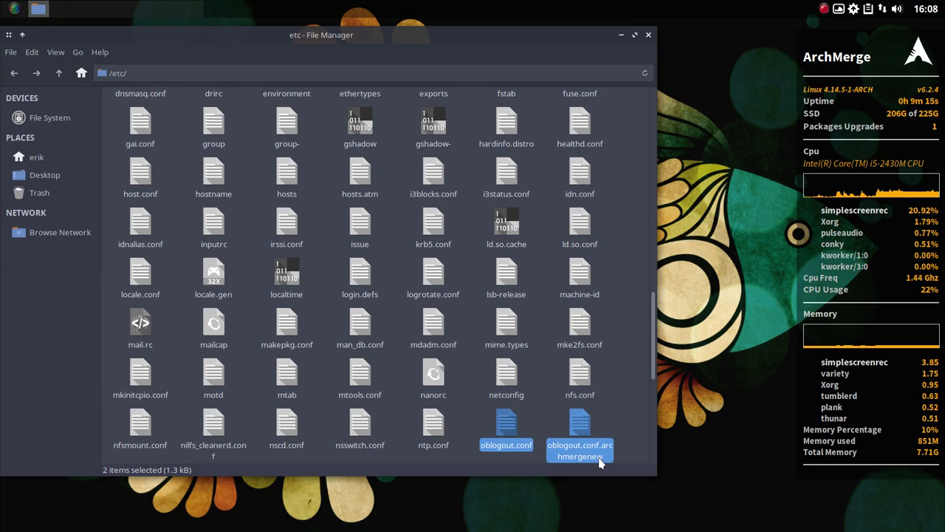
click(534, 420)
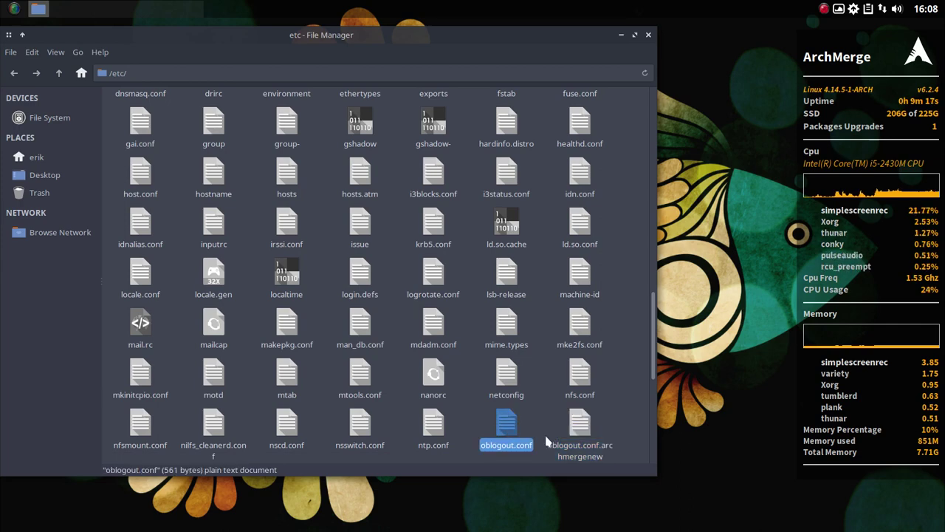
click(580, 428)
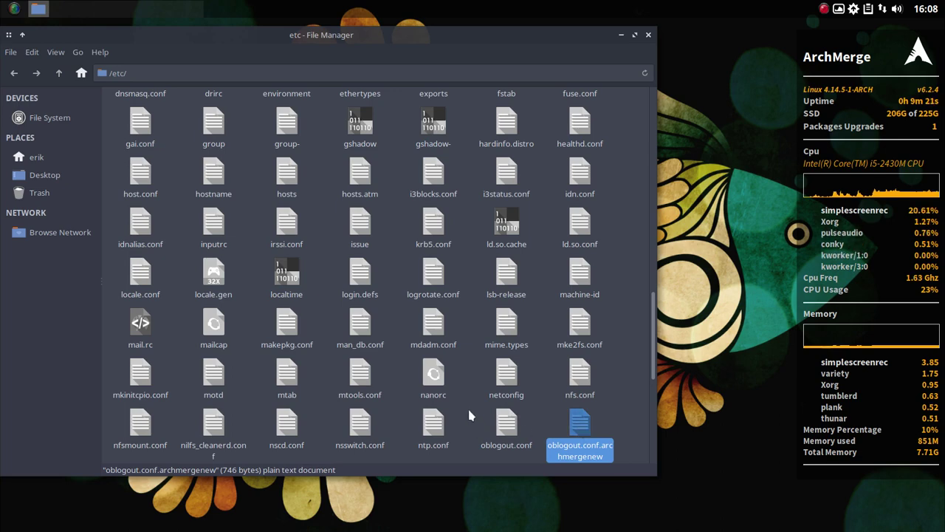
drag(468, 406, 593, 444)
Compare the two oblogout files in a maximized Meld window.
right_click(589, 442)
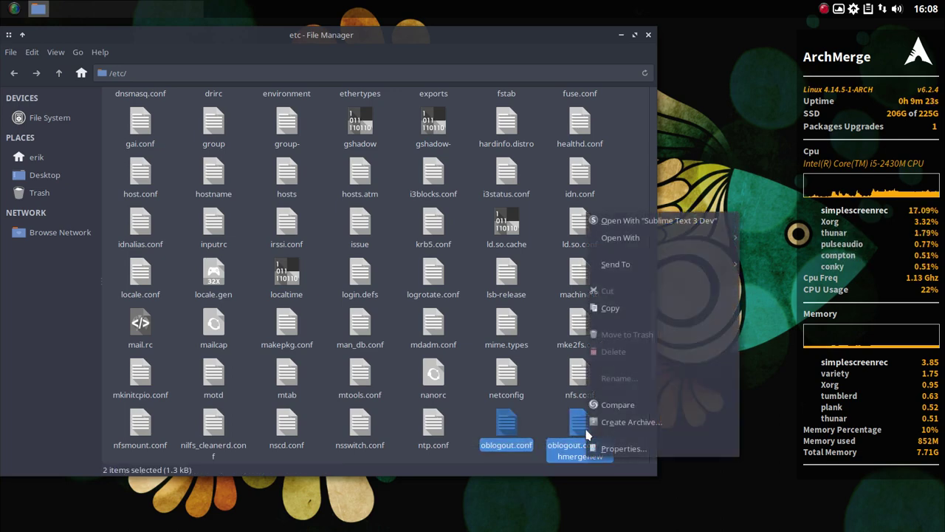
click(626, 406)
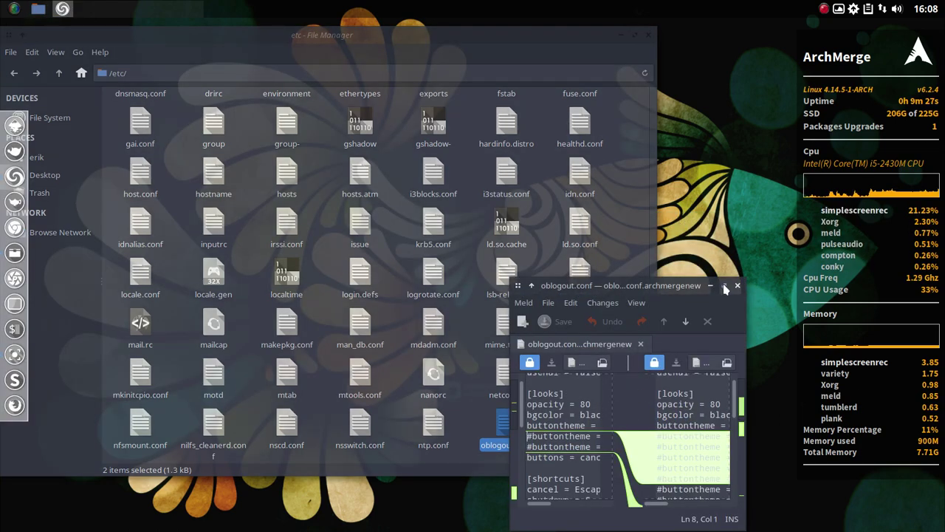
click(724, 285)
Set Meld's syntax colour scheme to Solarized Light in Preferences.
click(13, 43)
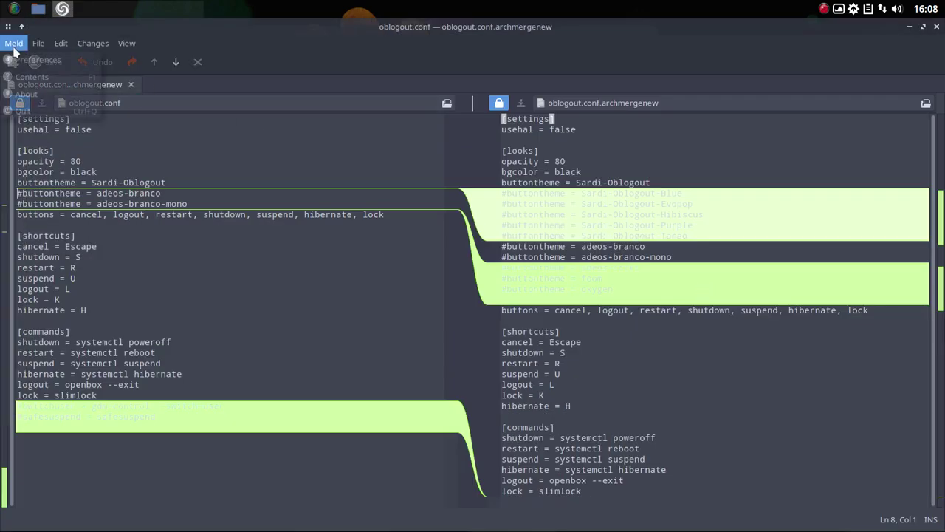
click(30, 58)
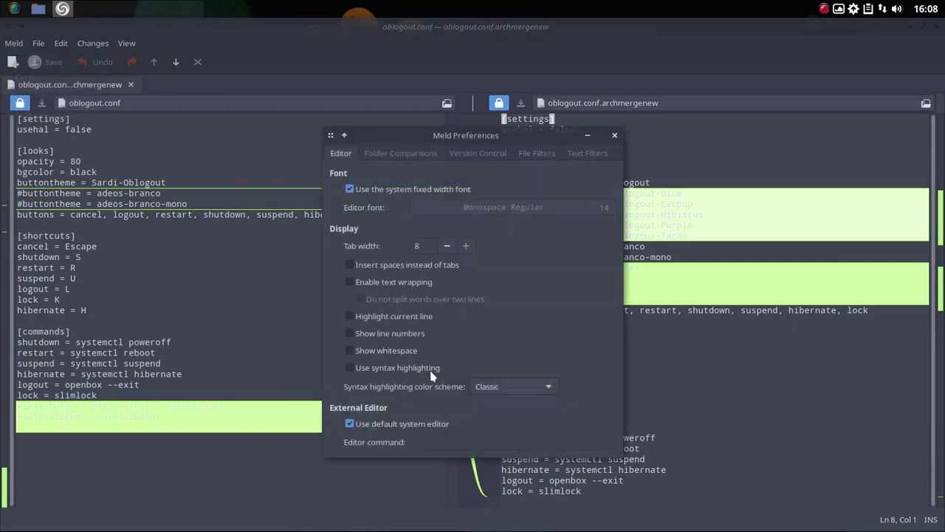
click(515, 386)
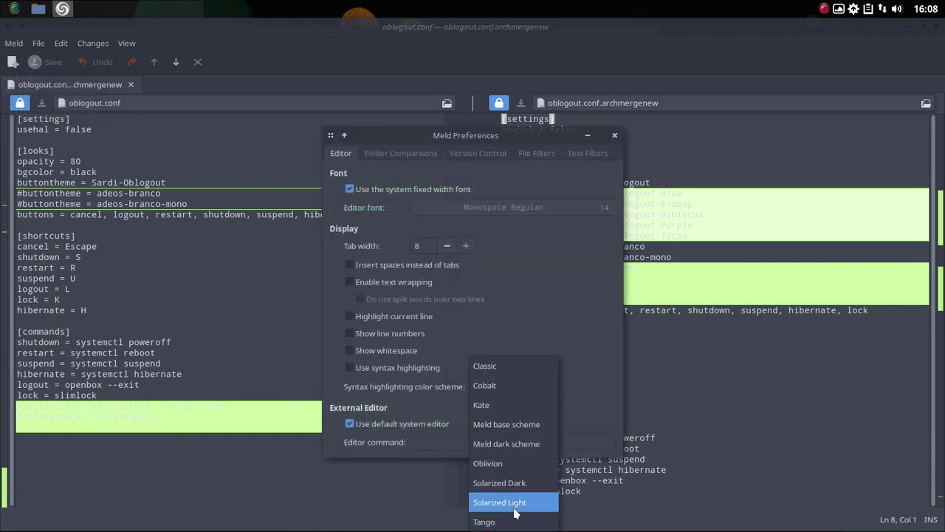
click(515, 504)
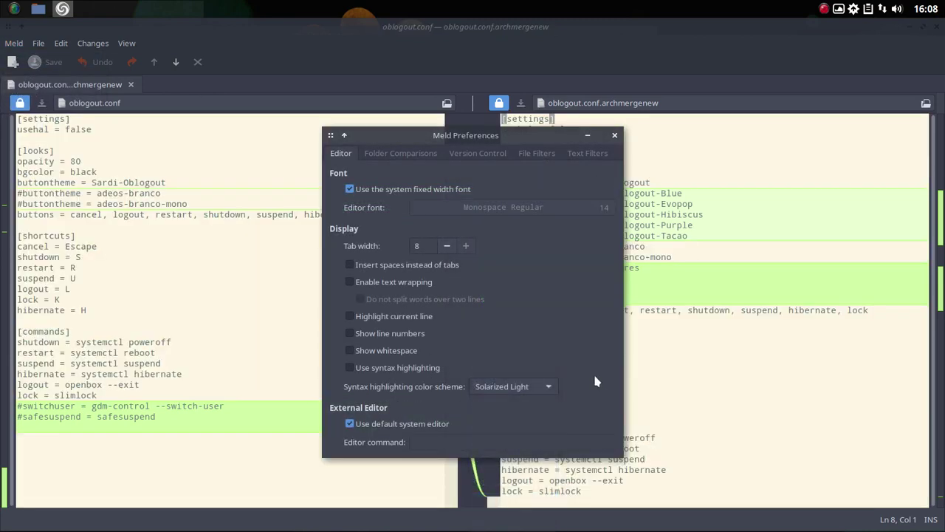
click(615, 136)
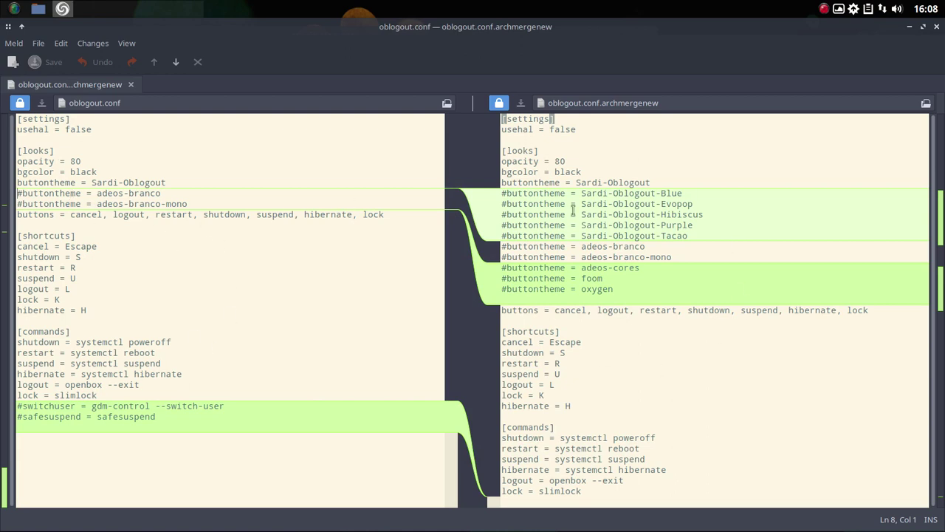
drag(688, 236, 503, 189)
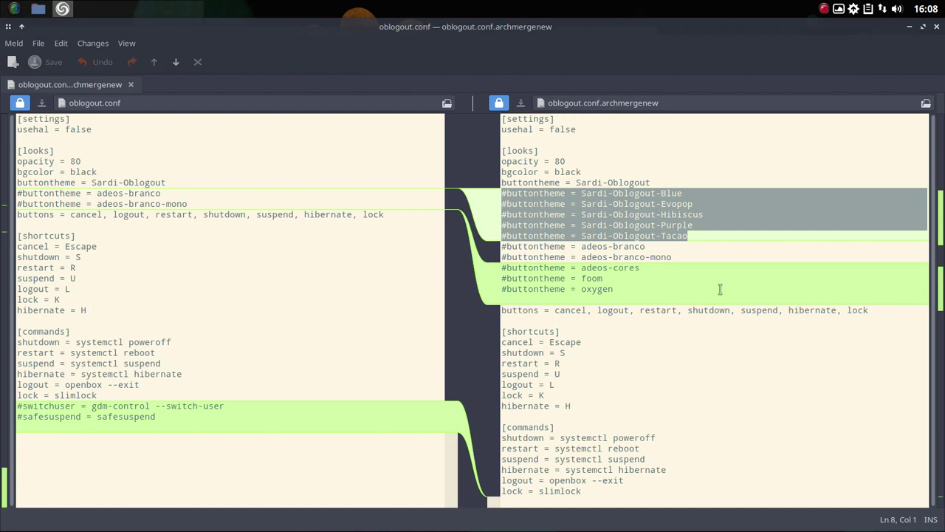
click(649, 279)
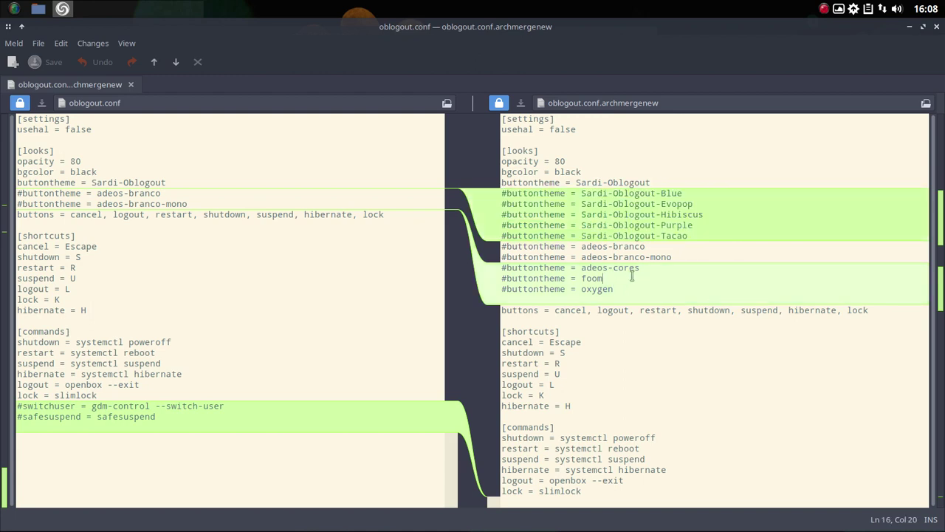
click(641, 269)
key(super+x)
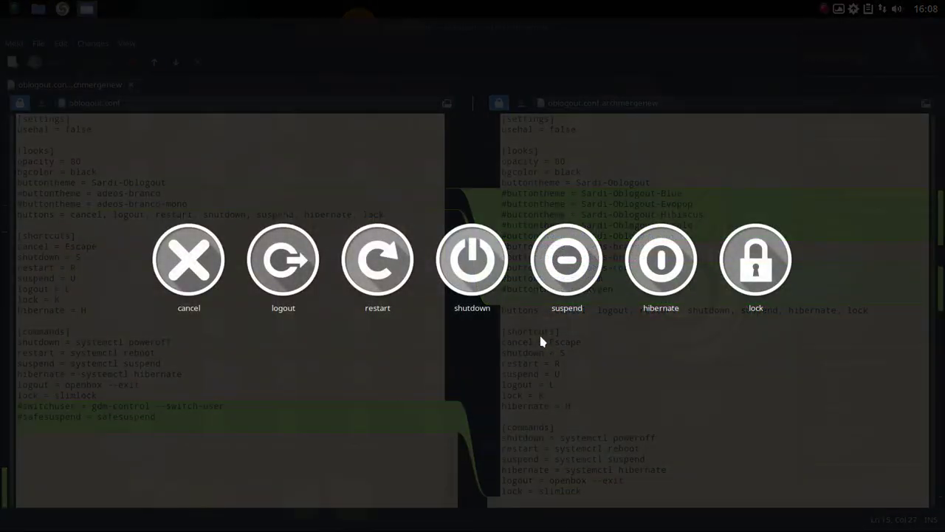
key(Escape)
drag(184, 183, 8, 180)
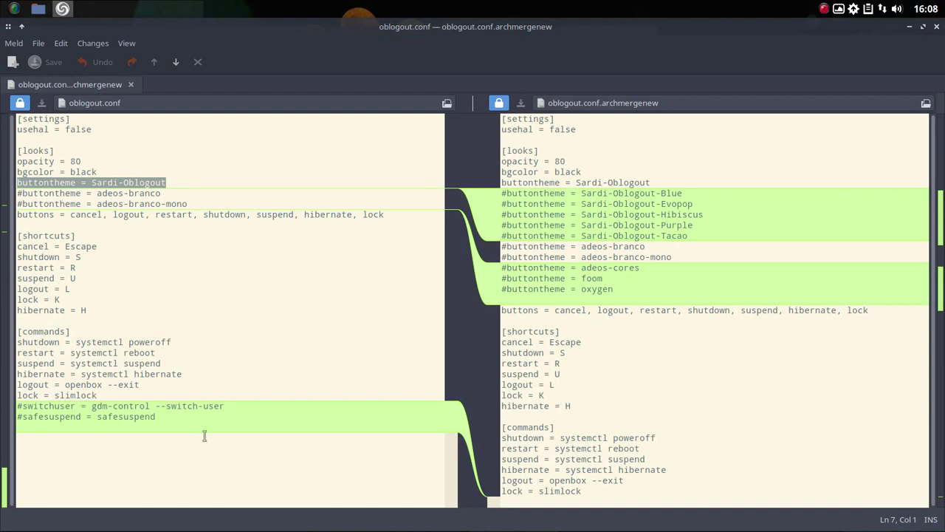
drag(205, 437, 16, 405)
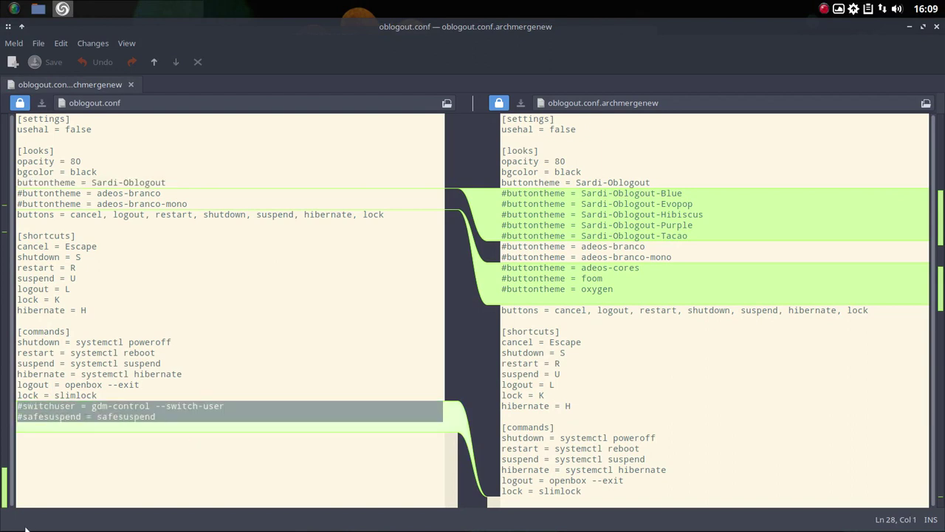
Close Meld and copy all of oblogout.conf.archmergenew from Sublime Text.
click(936, 28)
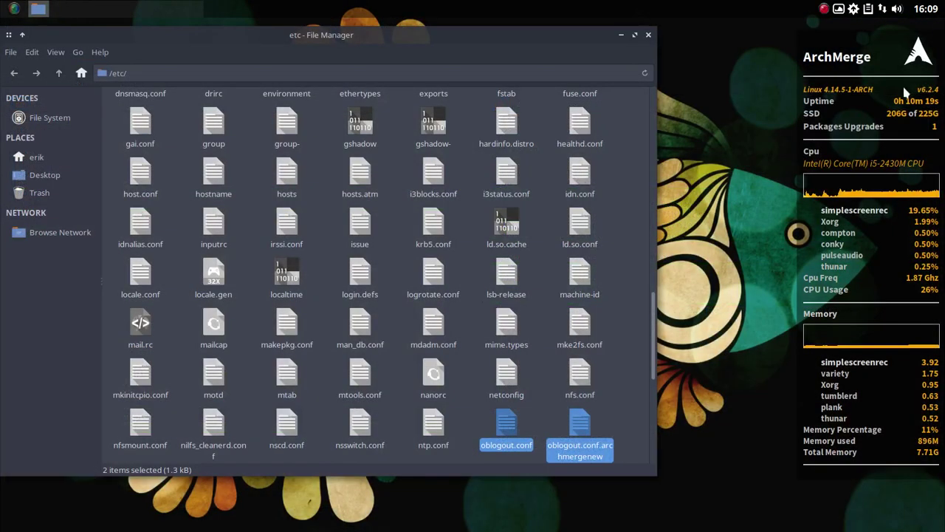
click(604, 436)
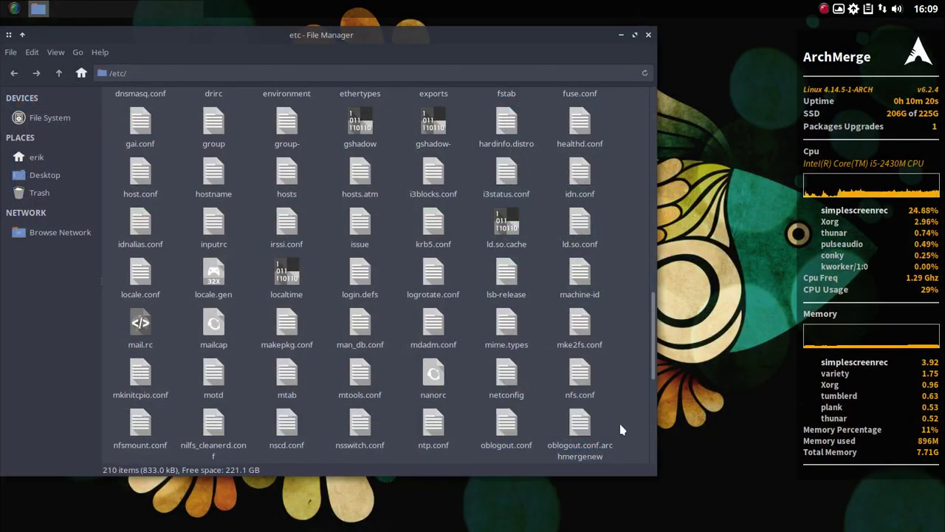
click(583, 429)
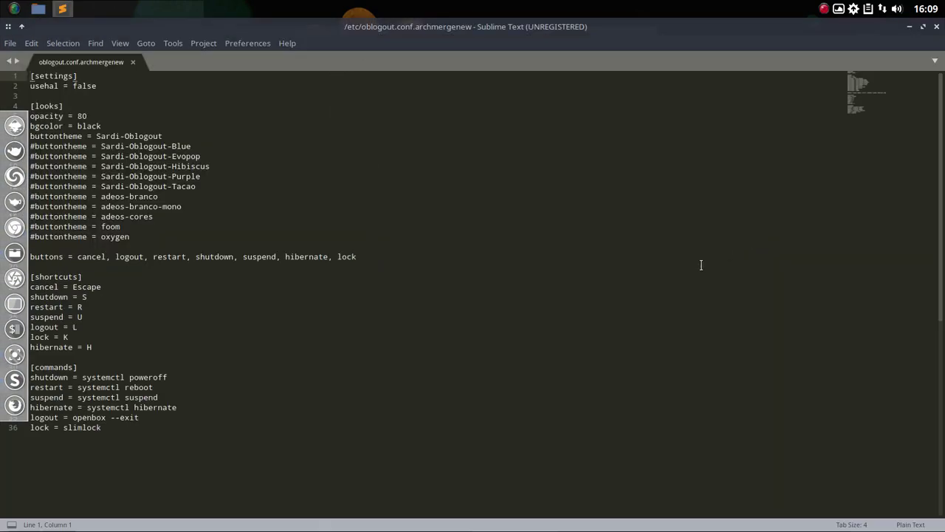
scroll(313, 184, up, 3)
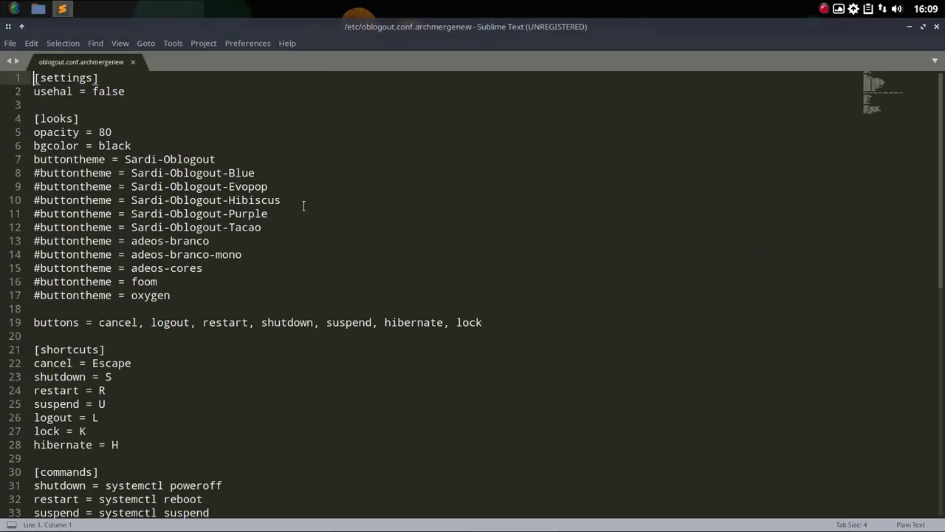
key(ctrl+a)
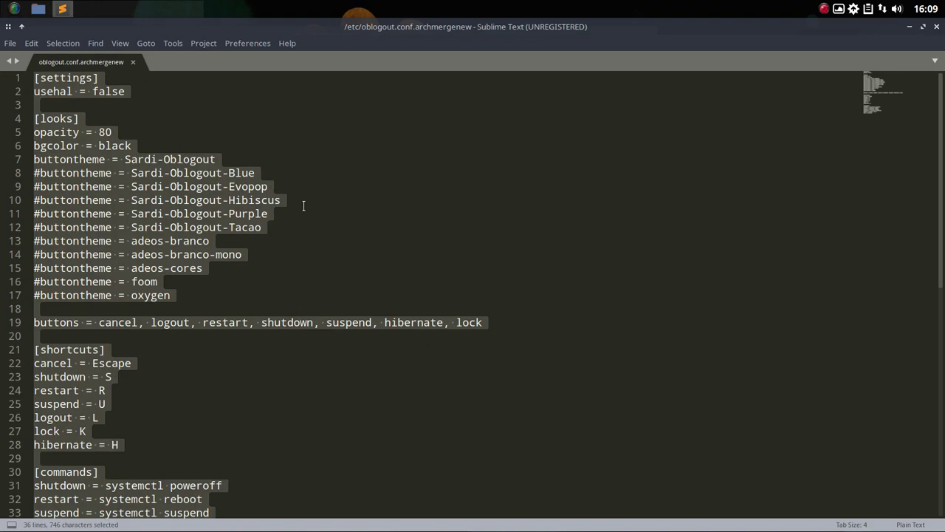
key(ctrl+c)
Return to the /etc file manager and select oblogout.conf.
click(913, 30)
click(503, 435)
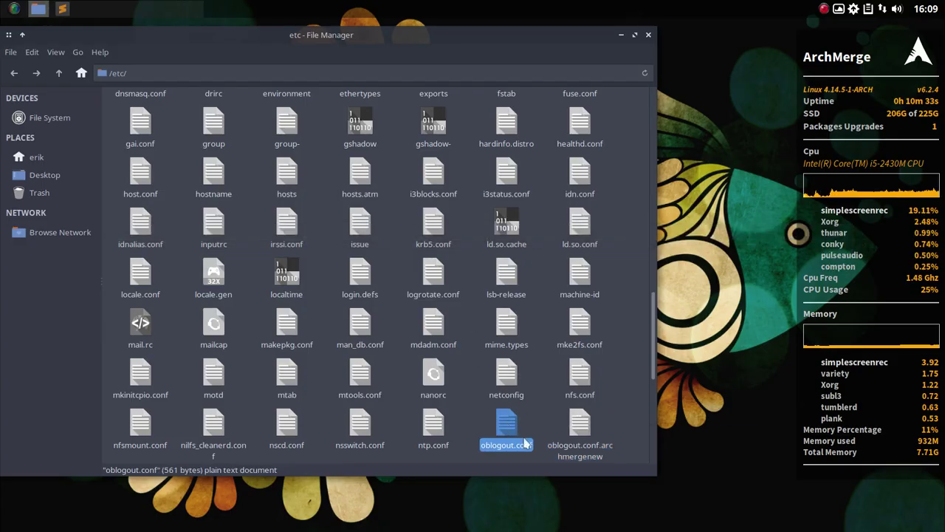
key(Right)
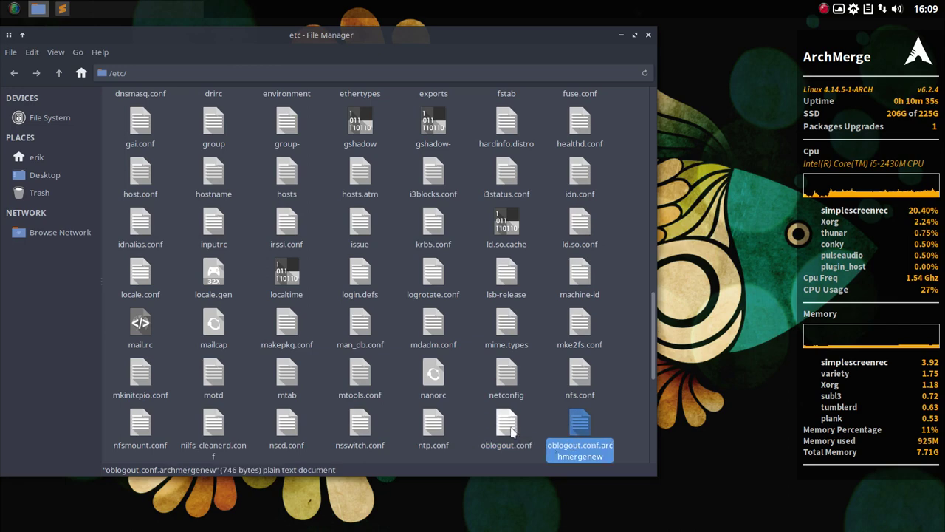
click(511, 432)
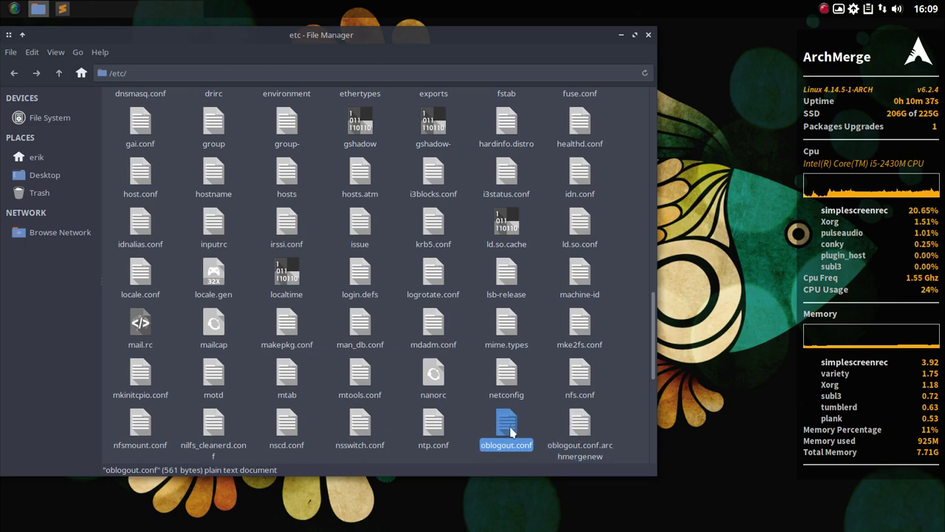
Replace oblogout.conf's contents in Sublime Text with the pasted archmergenew configuration.
double_click(511, 431)
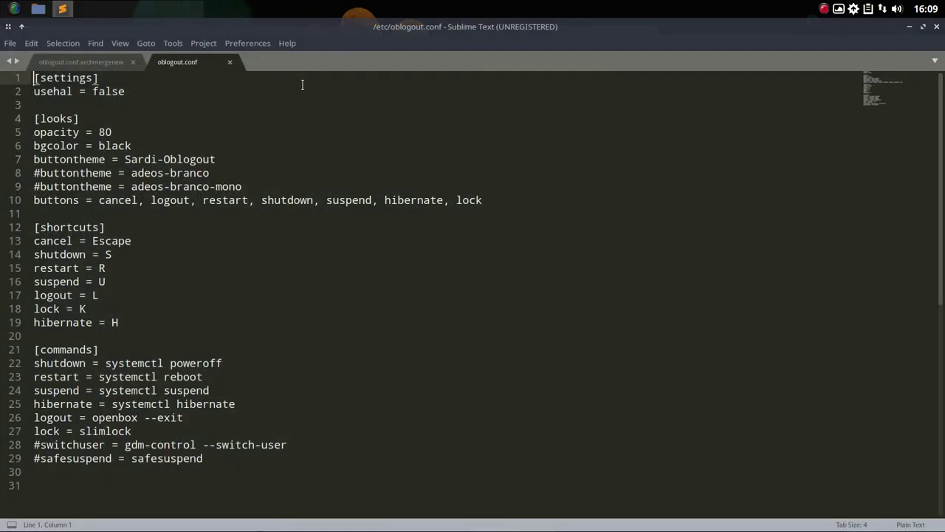
click(287, 42)
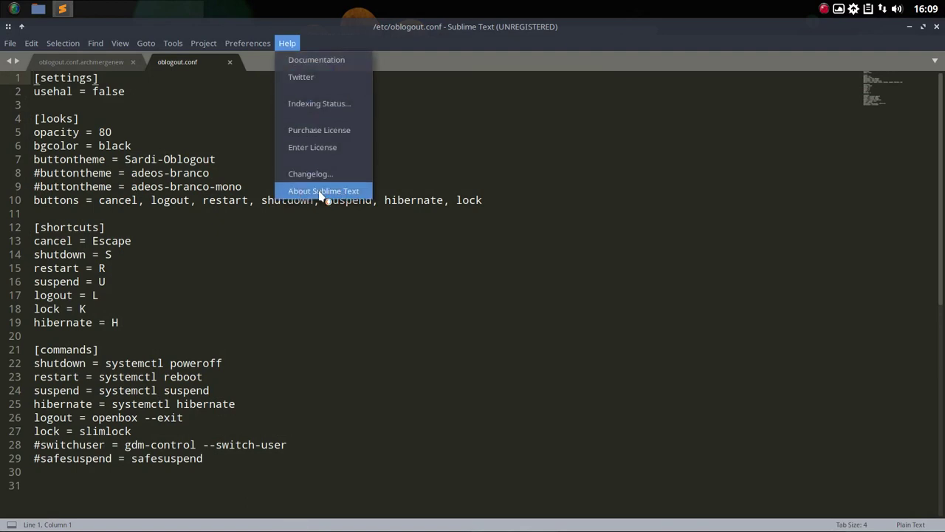
click(243, 275)
key(ctrl+a)
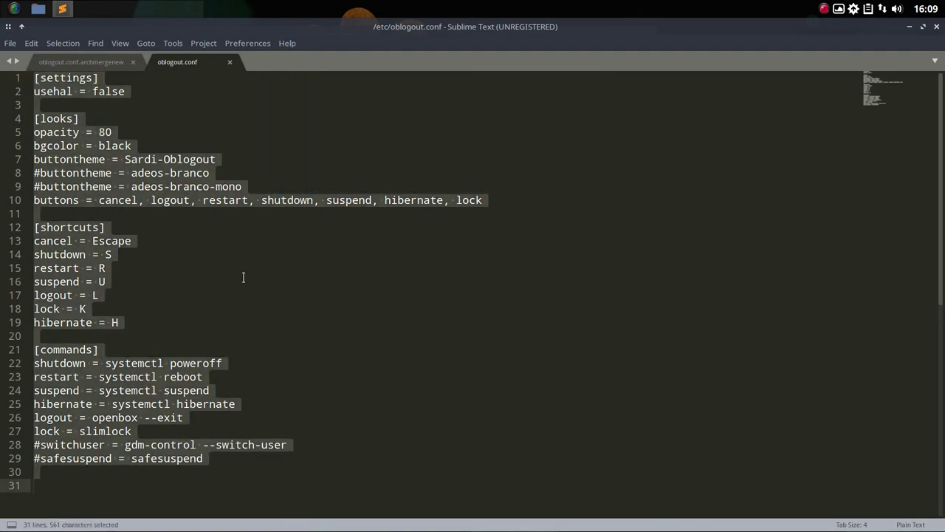
key(Delete)
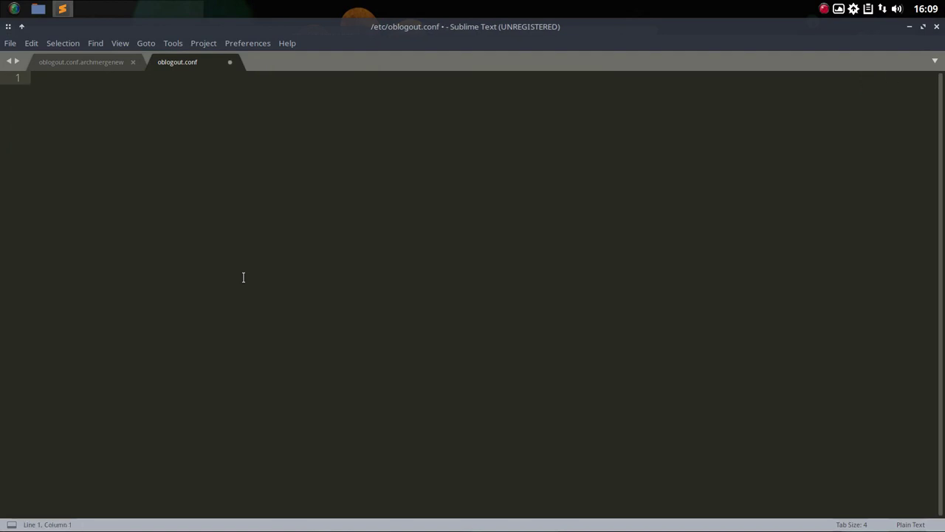
key(ctrl+v)
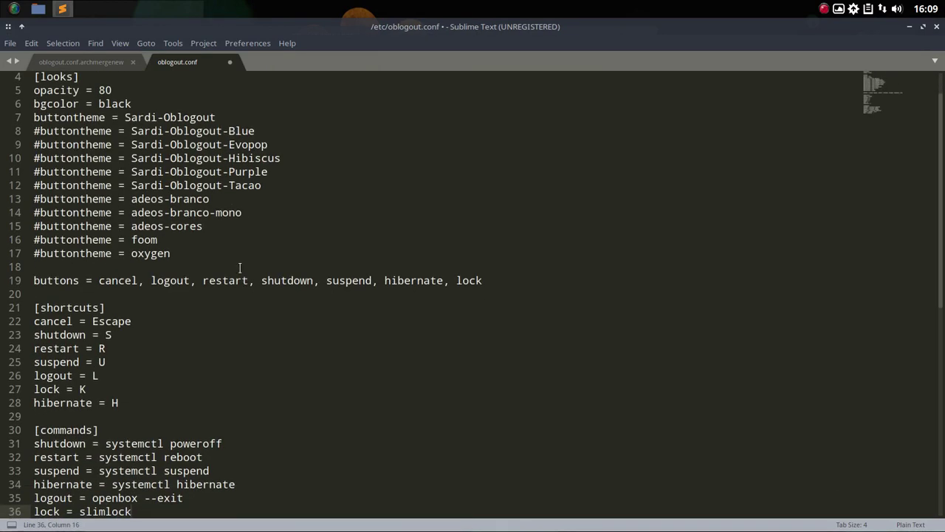
Highlight the theme lines 7–17 and save the file with the sudo password.
drag(186, 253, 34, 130)
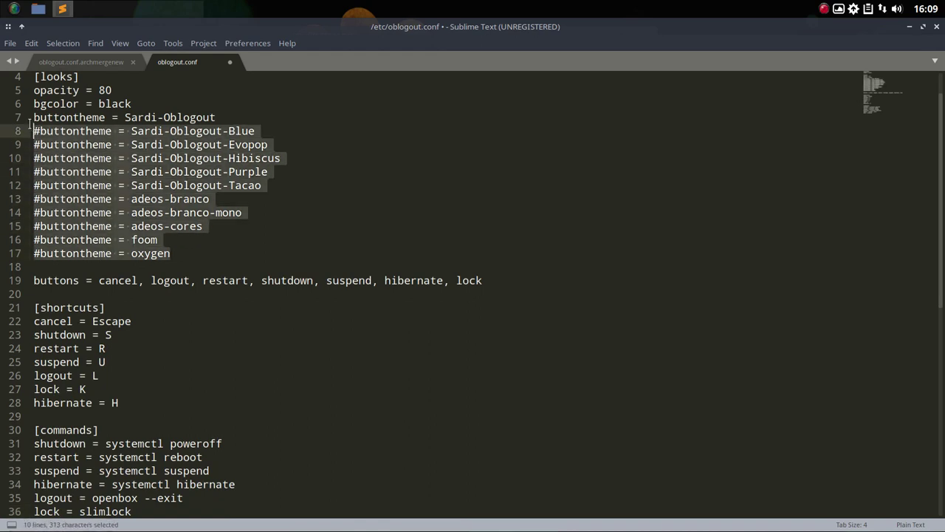
key(shift+Up)
key(ctrl+s)
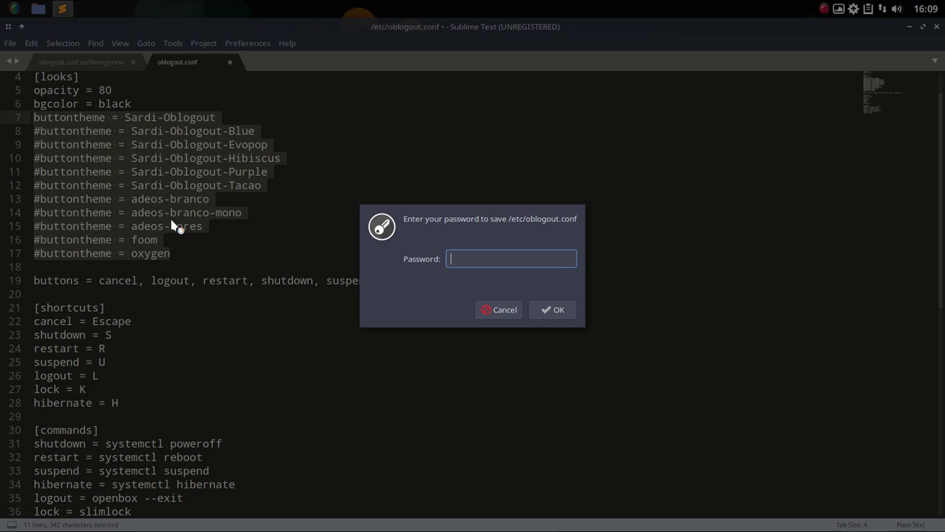
text(••••)
key(Return)
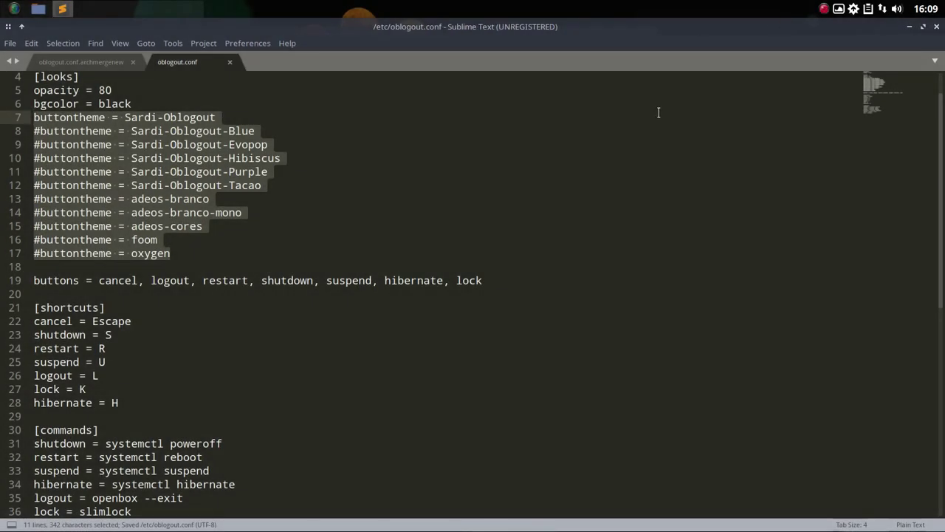
Test the Sardi-Oblogout logout screen, then place the caret on the Sardi-Oblogout-Blue line.
key(super+x)
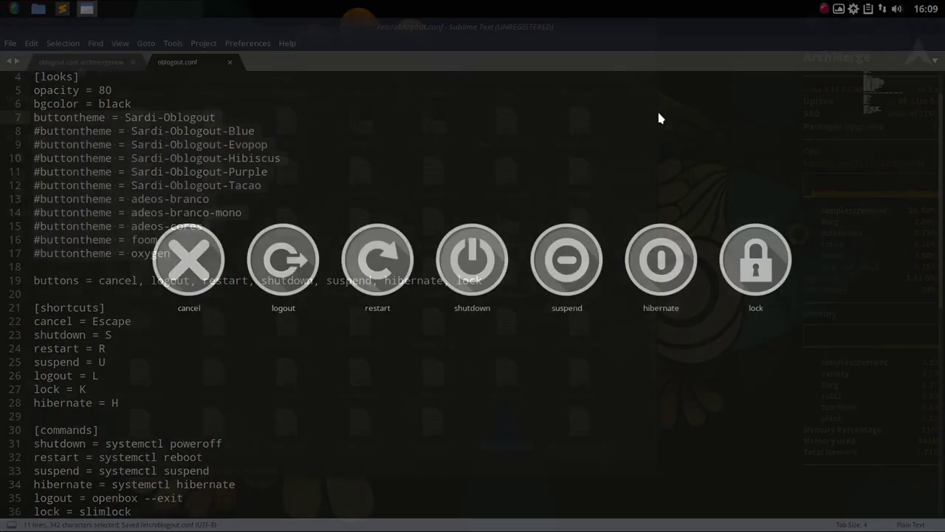
key(Escape)
click(209, 144)
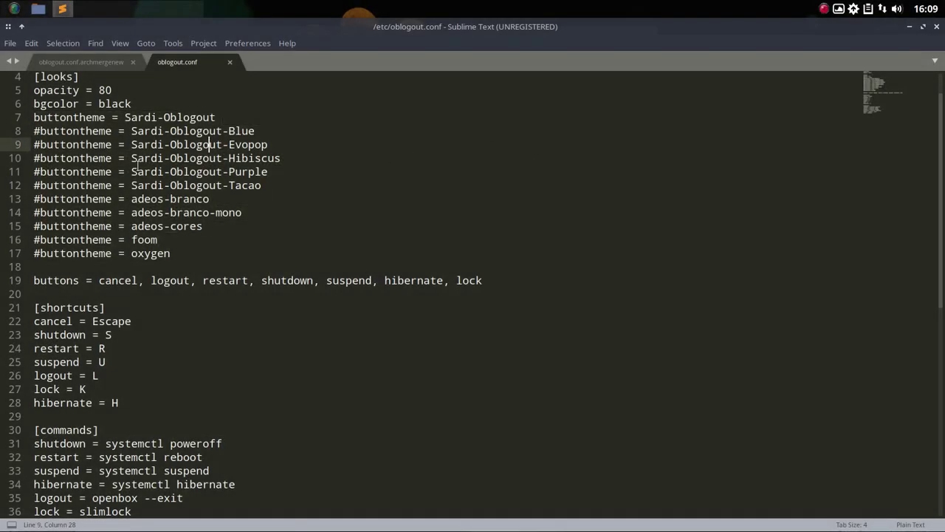
click(37, 131)
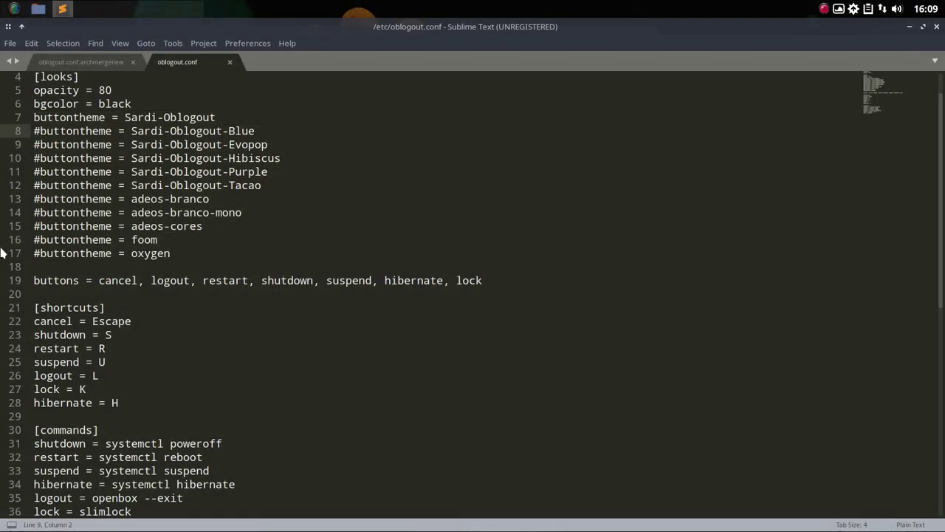
Uncomment the Sardi-Oblogout-Blue line 8, leaving line 7 unchanged.
key(BackSpace)
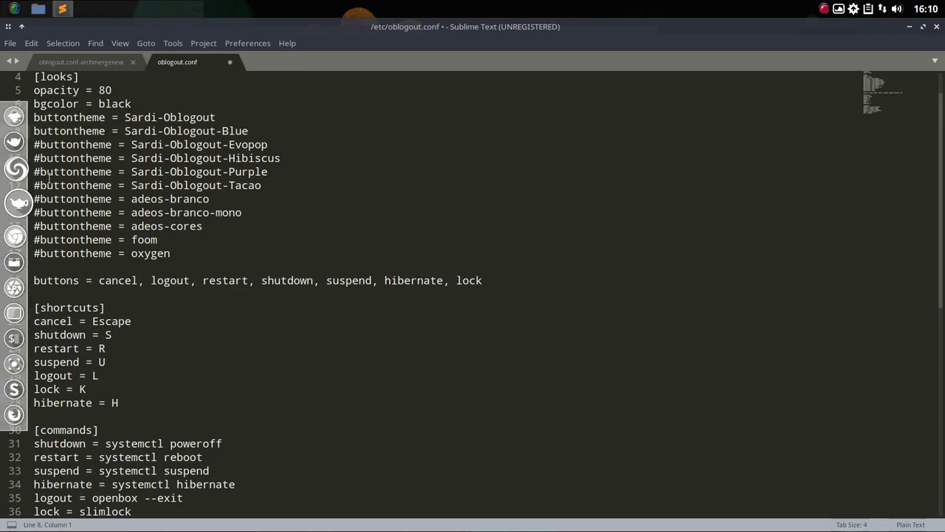
key(Up)
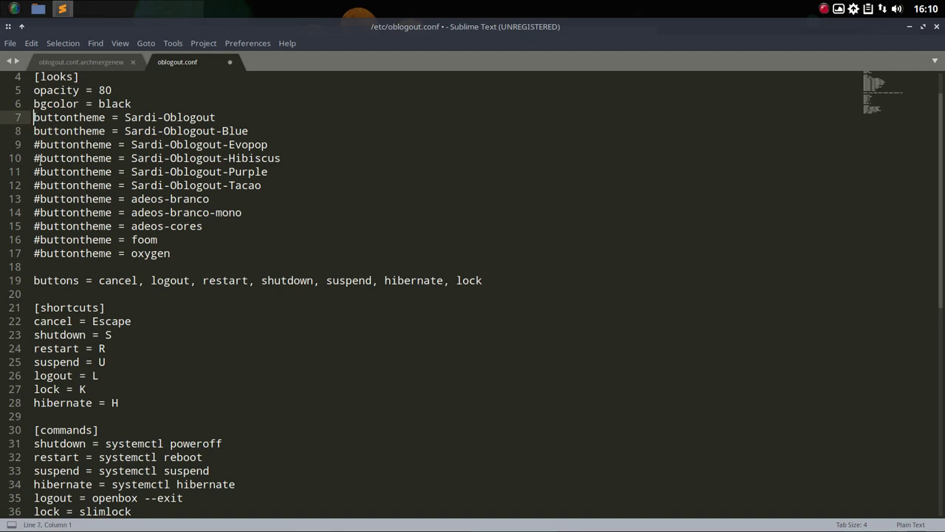
text(#)
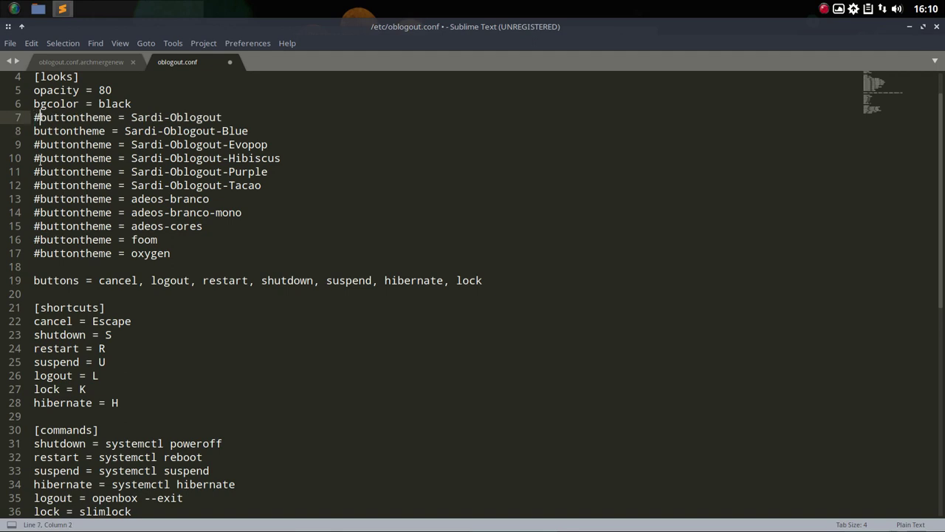
key(BackSpace)
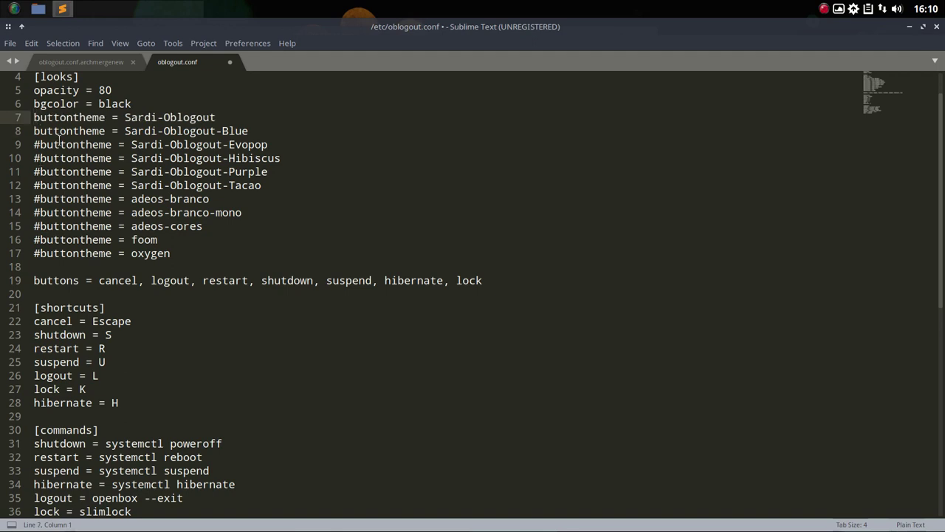
click(66, 118)
click(67, 131)
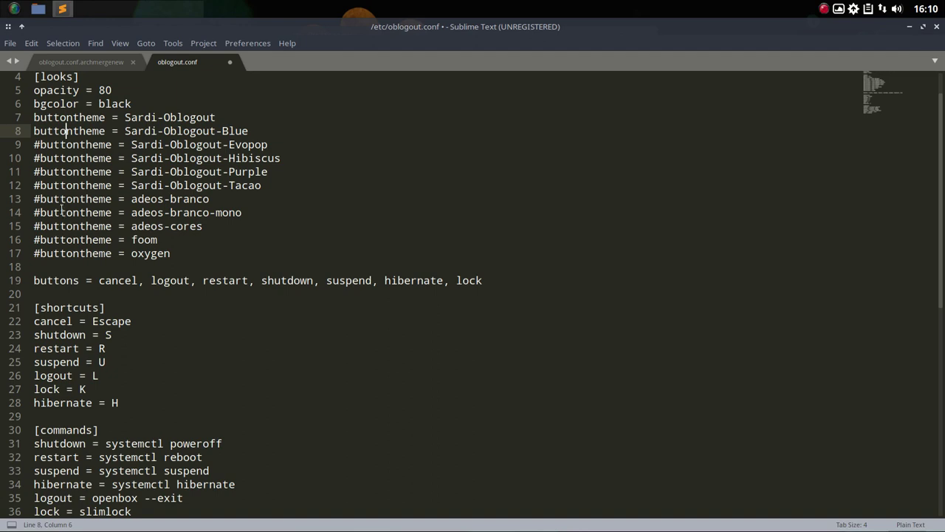
Save with the sudo password and preview the blue logout buttons.
key(ctrl+f)
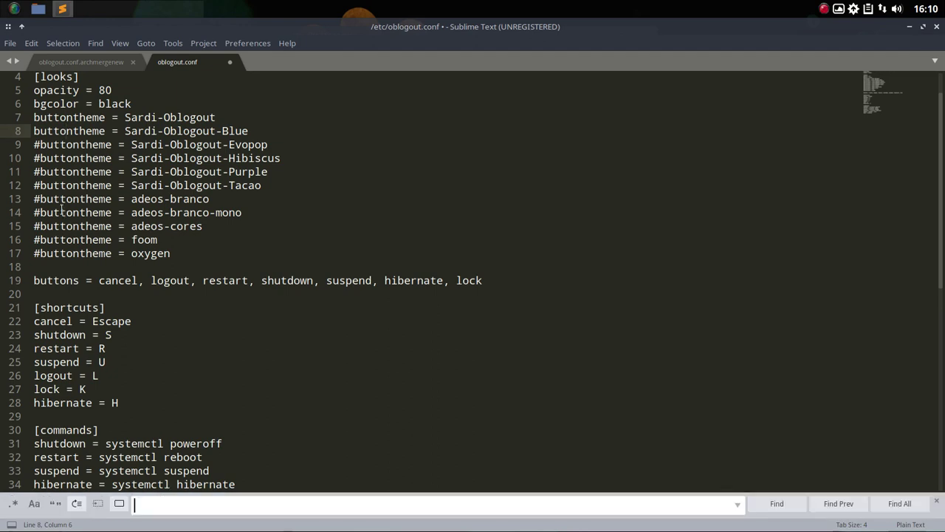
key(ctrl+s)
key(Return)
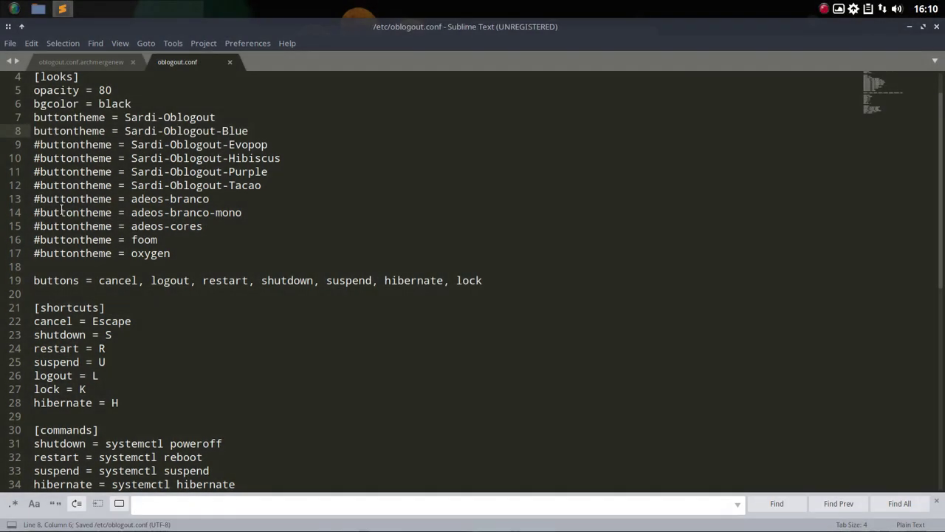
key(super+x)
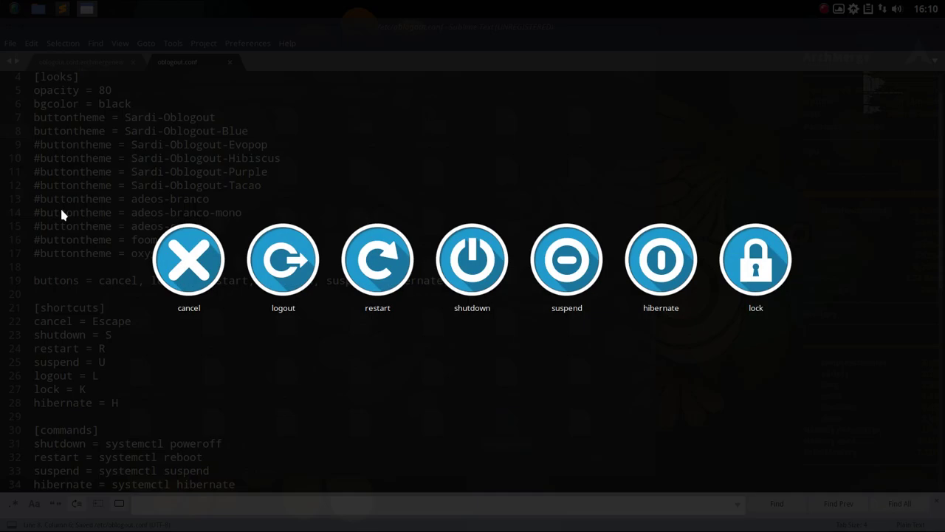
key(Escape)
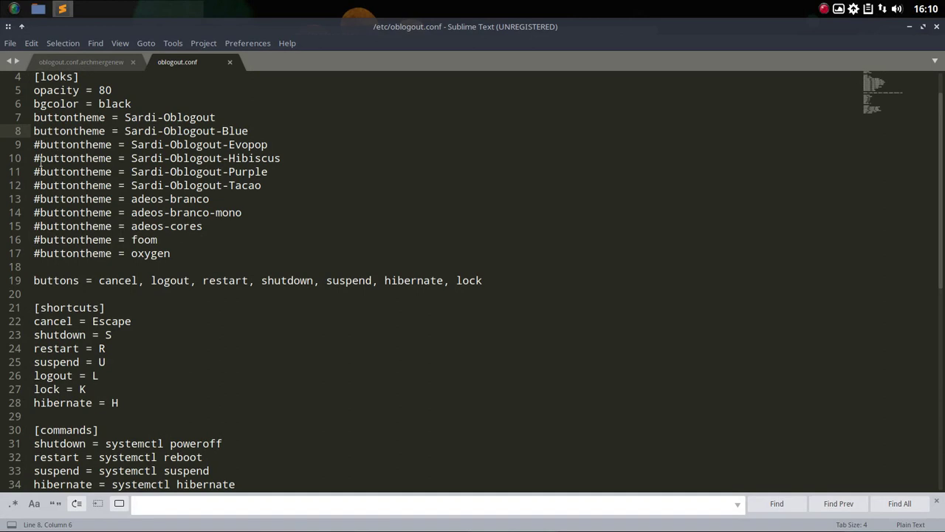
Uncomment the adeos-branco theme line, save with the password, and preview it.
click(37, 198)
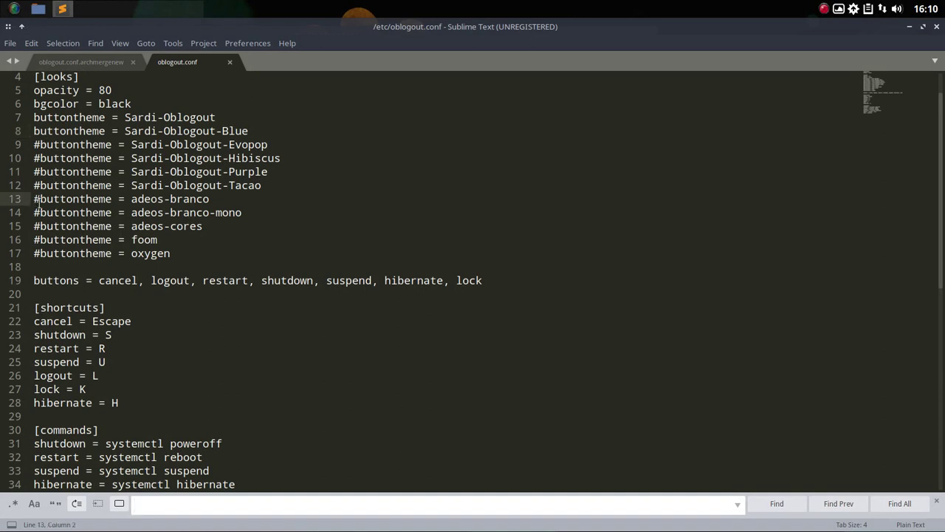
key(BackSpace)
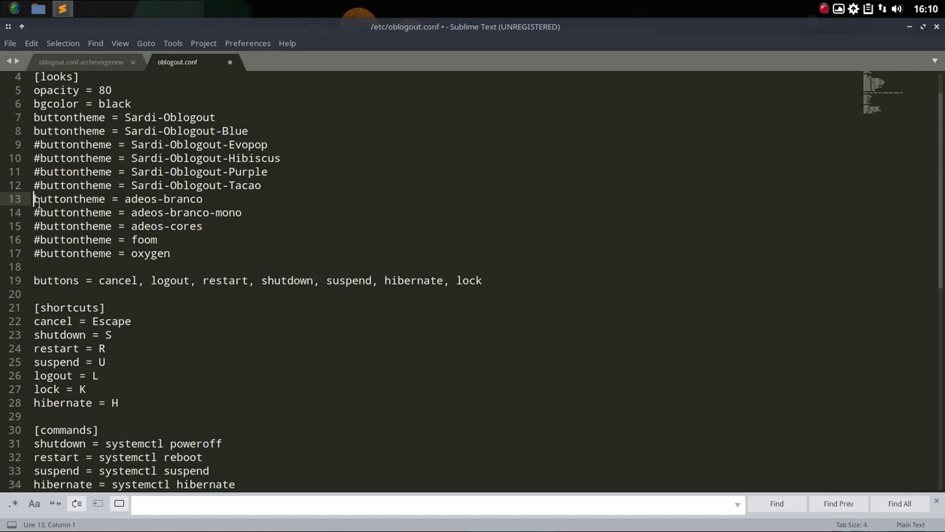
key(ctrl+x)
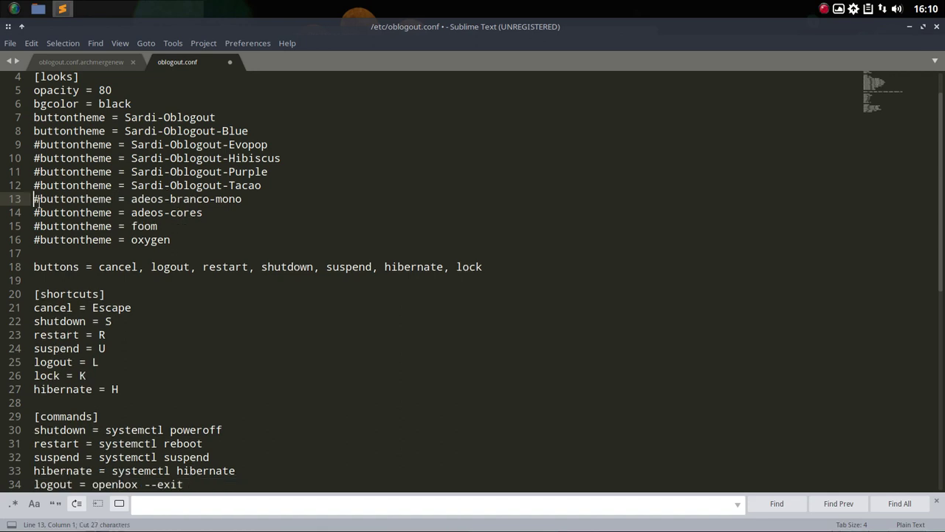
key(ctrl+z)
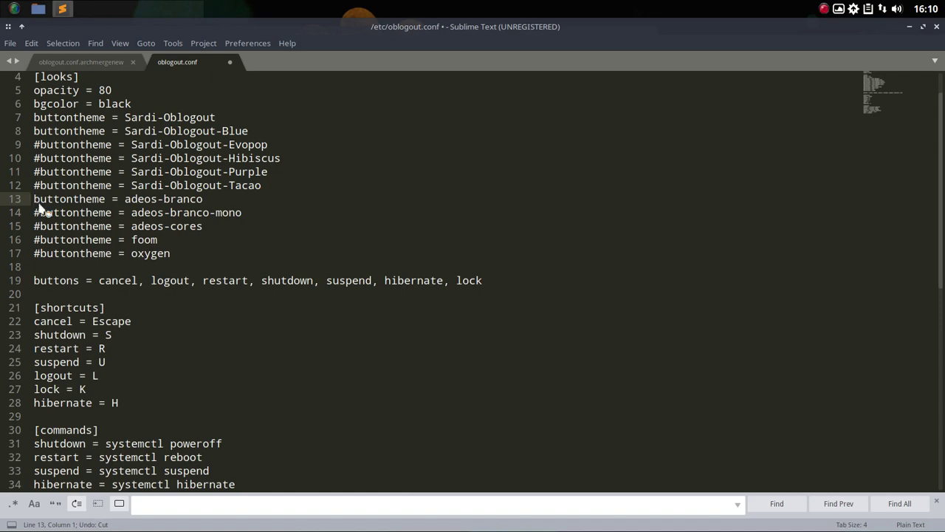
key(ctrl+s)
text(••••)
key(Return)
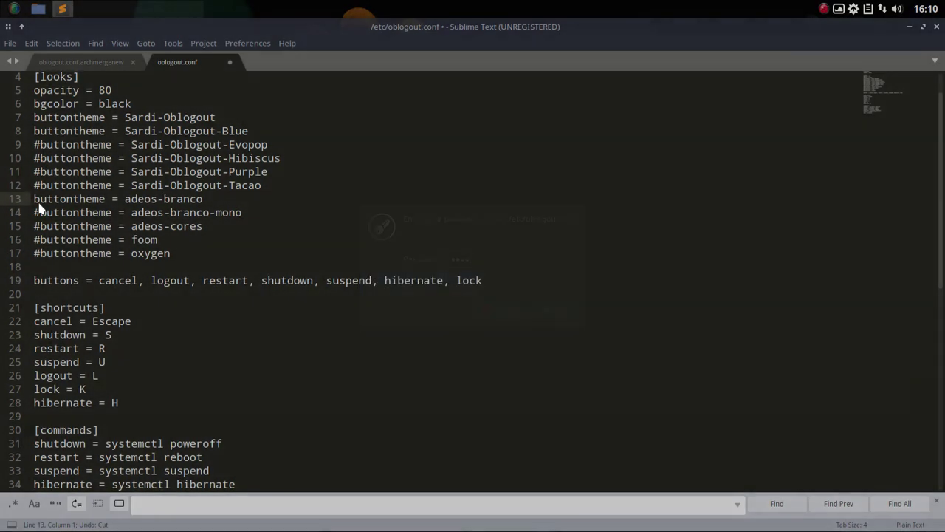
key(super+x)
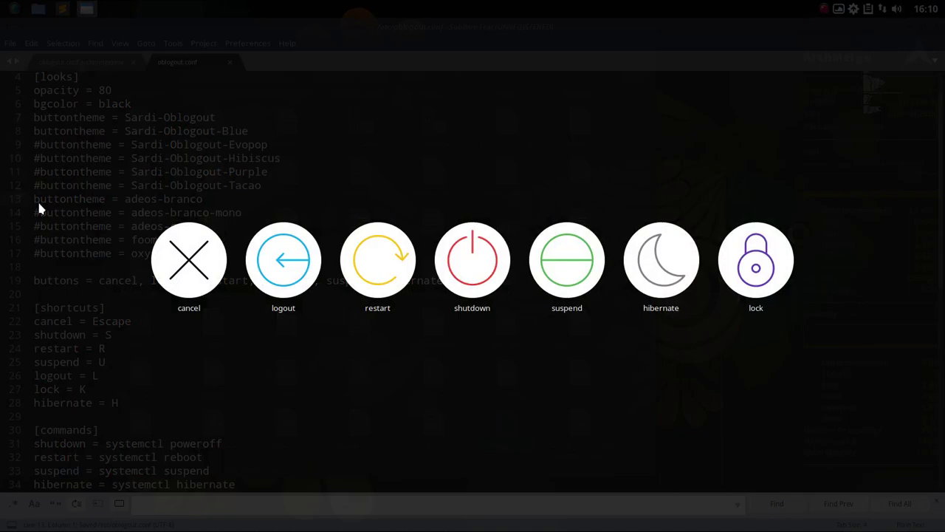
key(Escape)
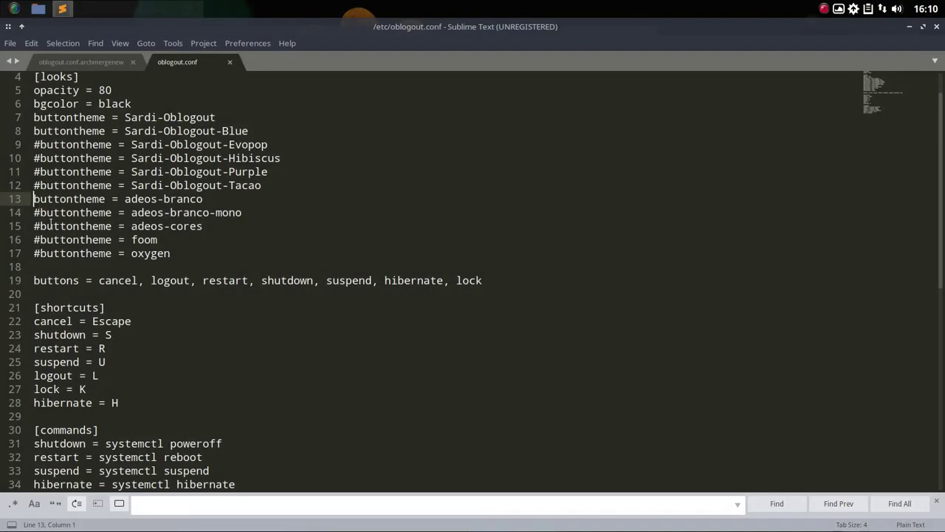
Uncomment adeos-cores on line 15, save with the password, and preview it.
click(41, 226)
key(BackSpace)
key(ctrl+s)
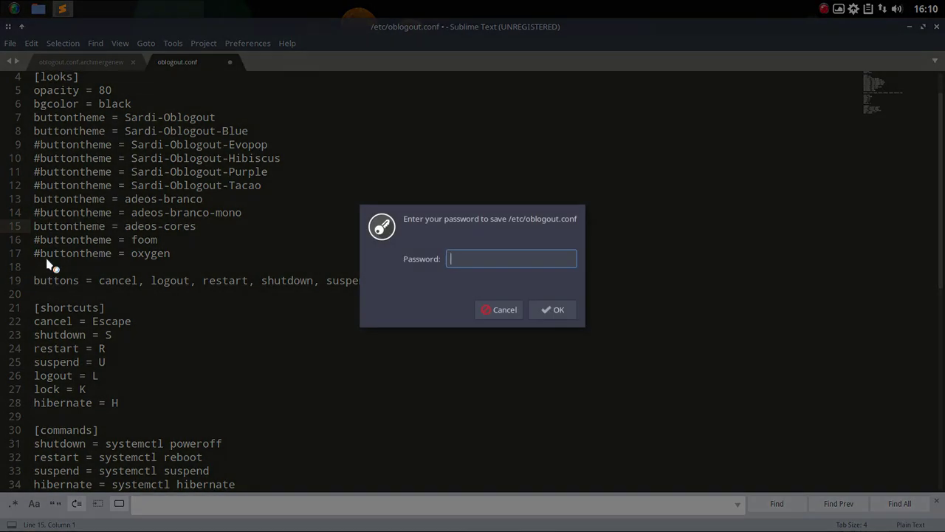
text(•••••)
key(Return)
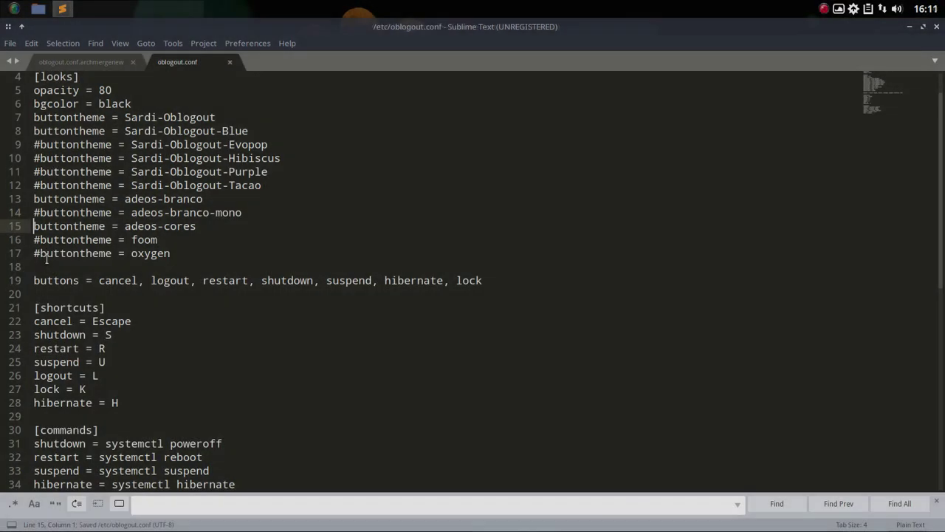
key(super+x)
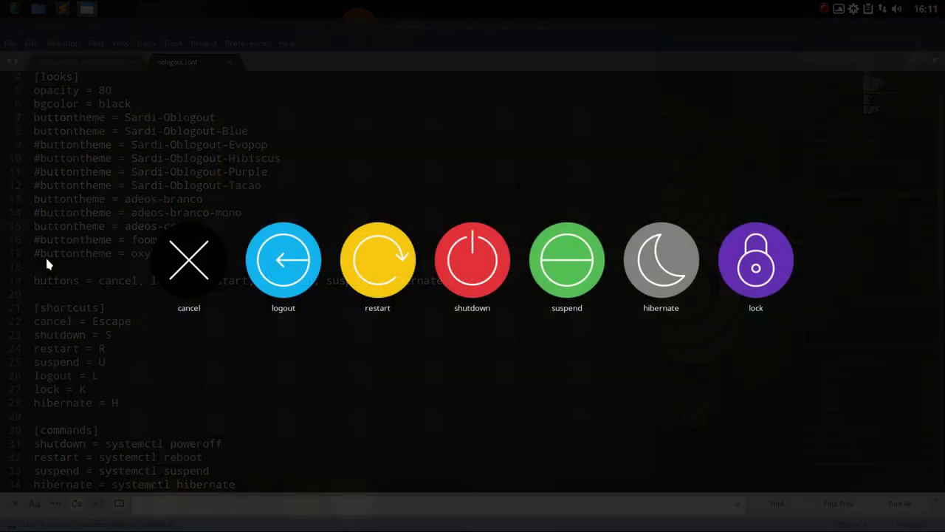
key(Escape)
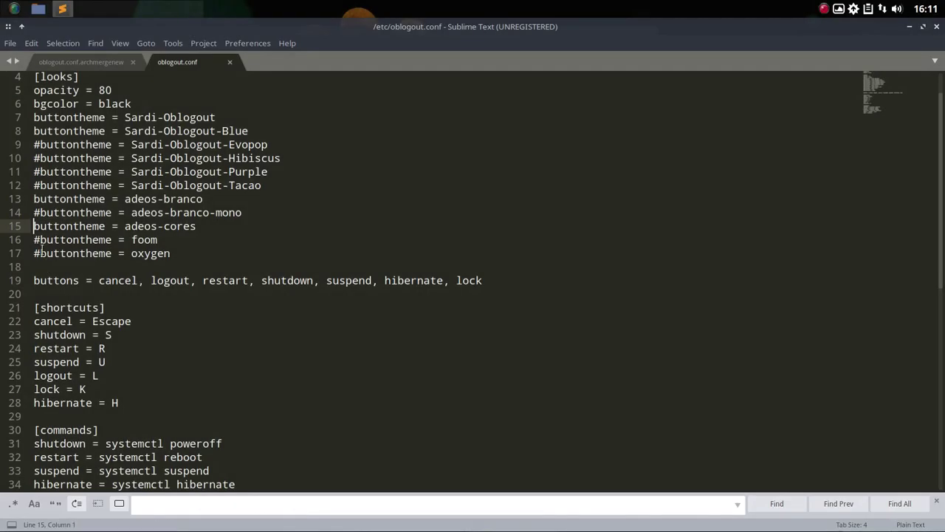
Uncomment the foom buttontheme line, save with the sudo password, and preview the logout screen.
click(39, 241)
key(BackSpace)
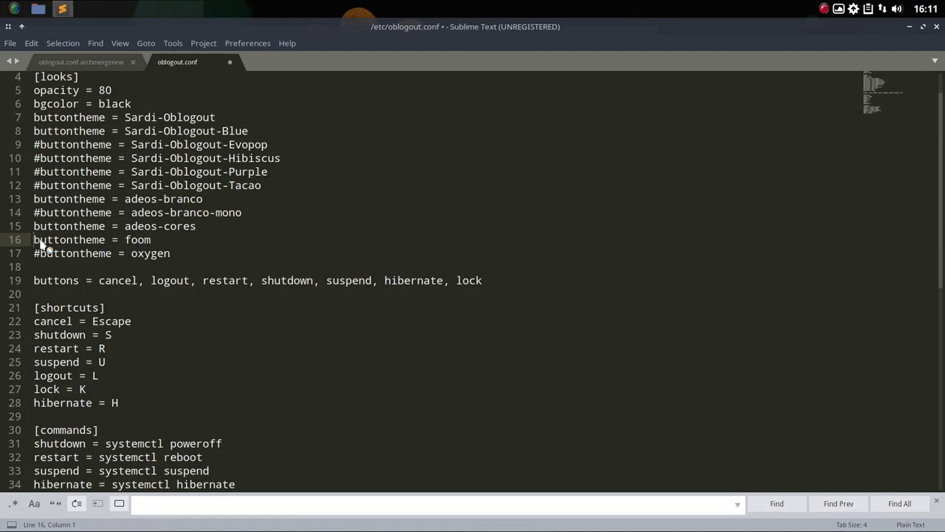
text(*****)
key(Return)
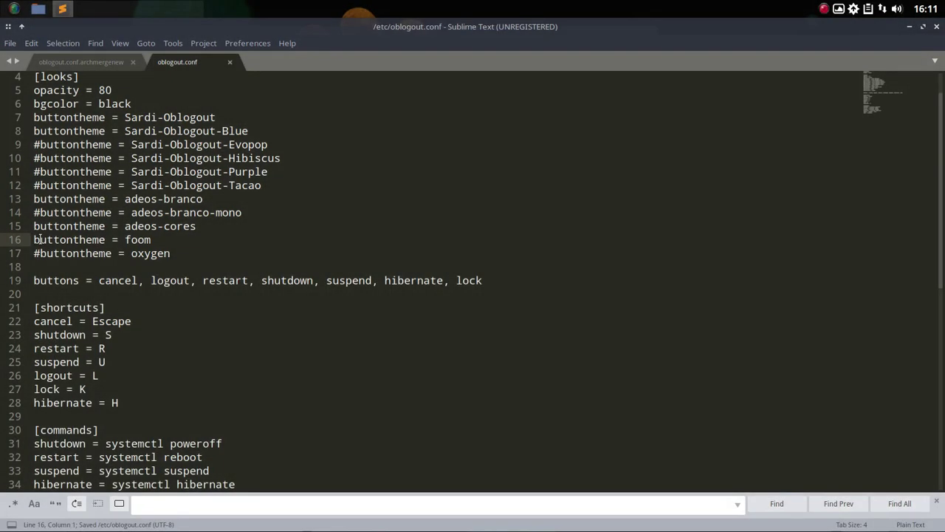
key(ctrl+x)
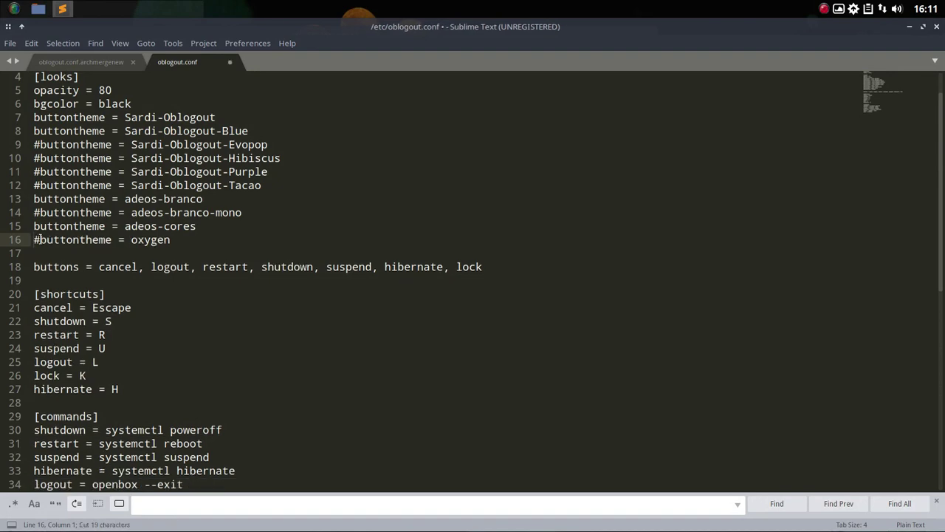
key(ctrl+z)
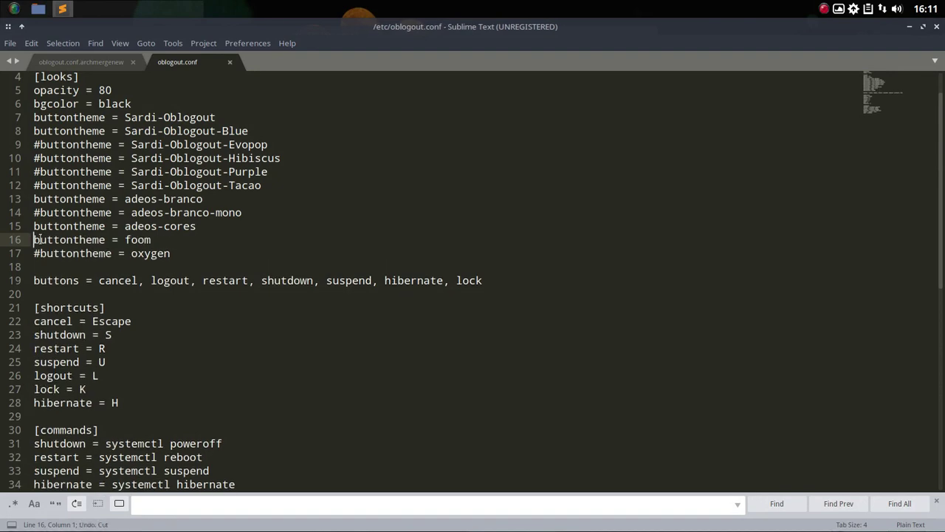
key(super+x)
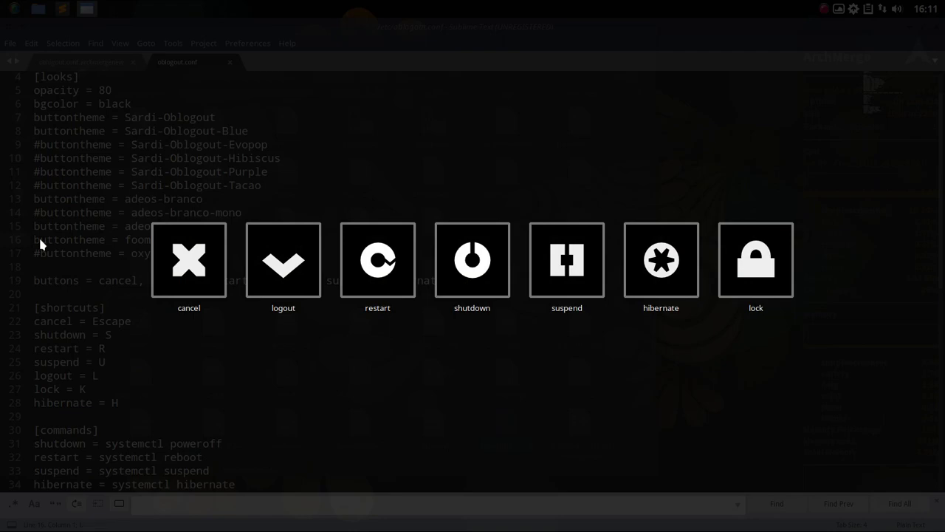
key(Escape)
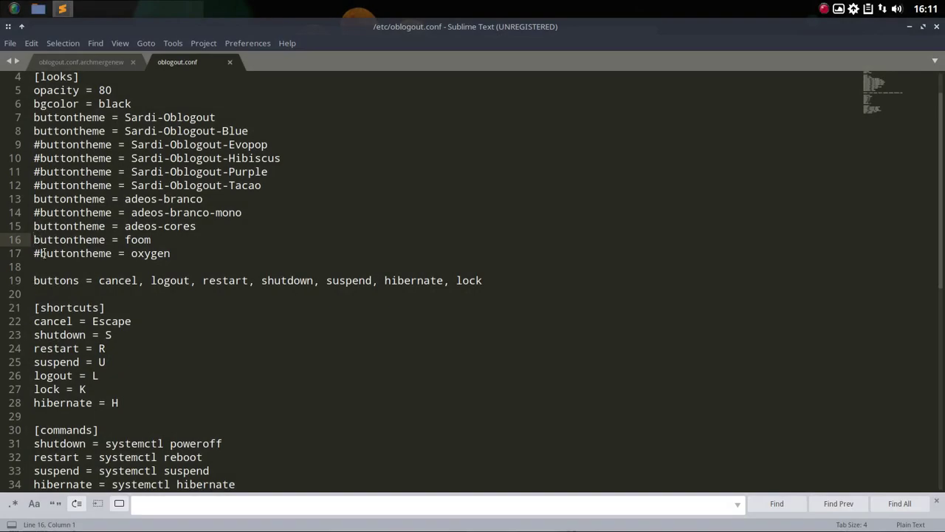
Uncomment the oxygen buttontheme line, save with the sudo password, and preview the logout screen.
drag(33, 253, 42, 252)
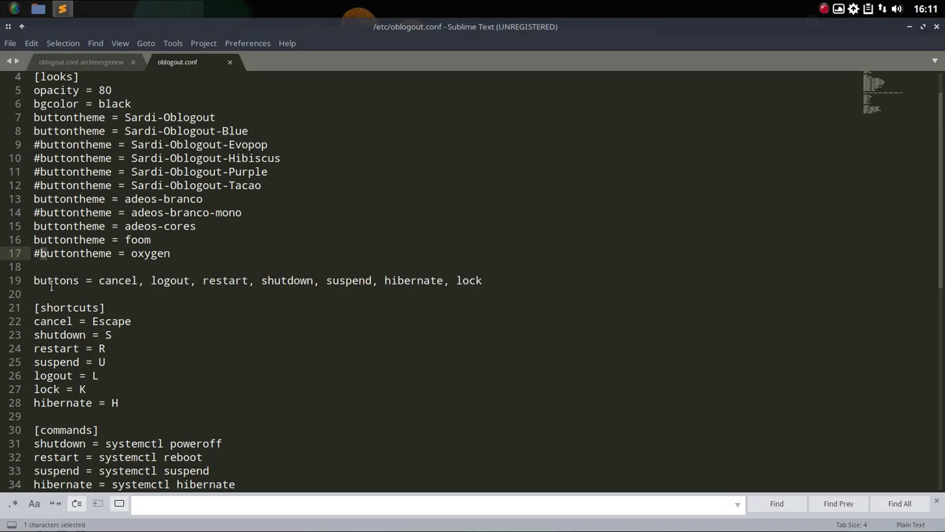
key(Left)
key(Delete)
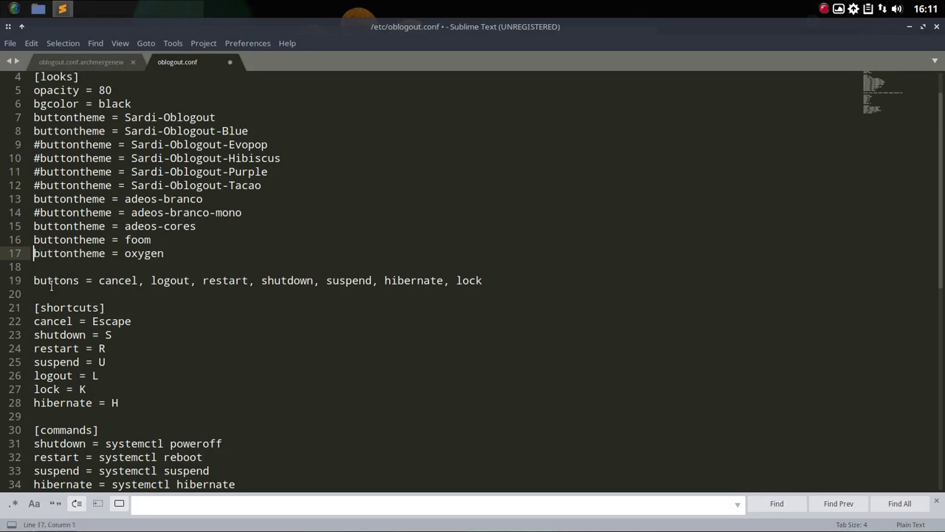
key(ctrl+s)
text(••••)
key(Return)
key(super+x)
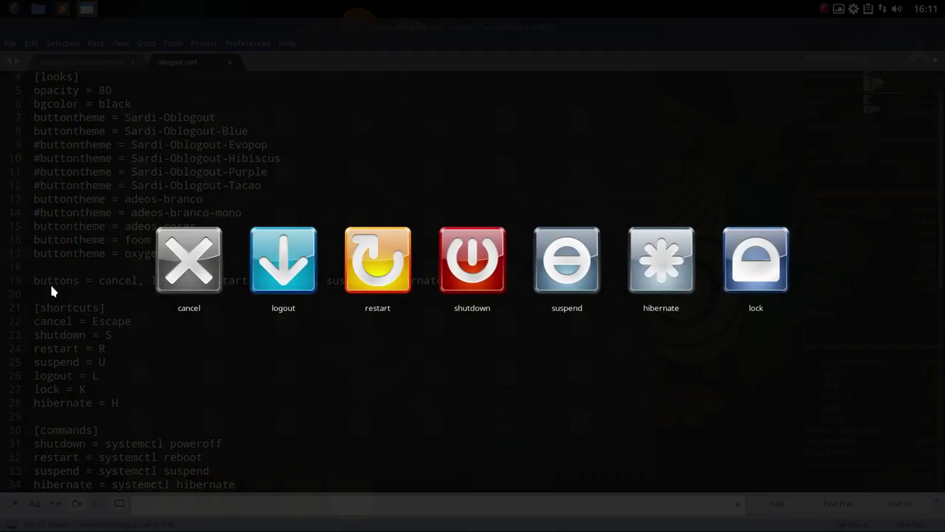
key(Escape)
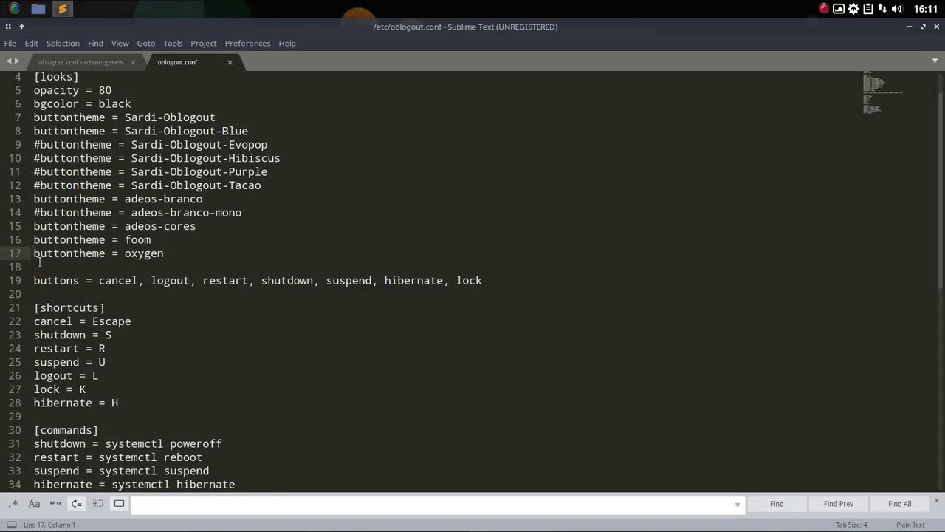
Comment out the buttontheme lines 8 and 13 with #.
click(35, 117)
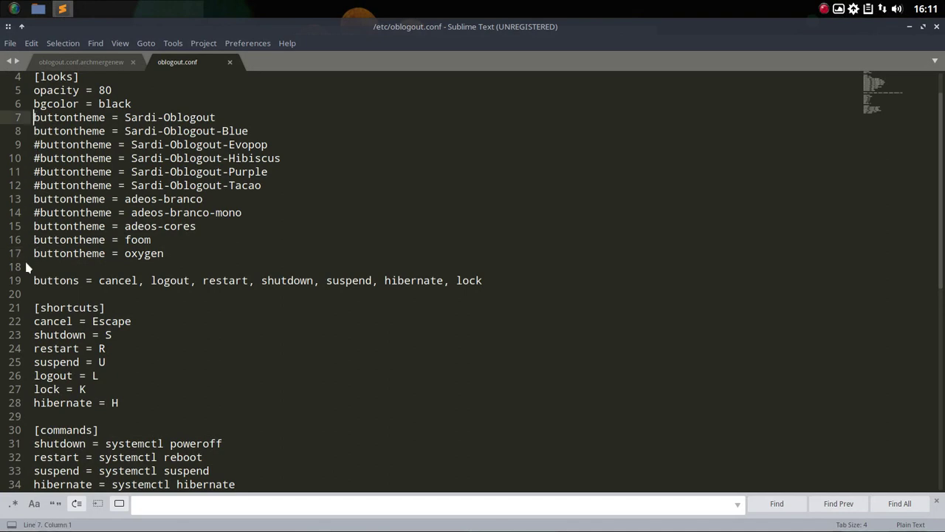
drag(175, 253, 33, 254)
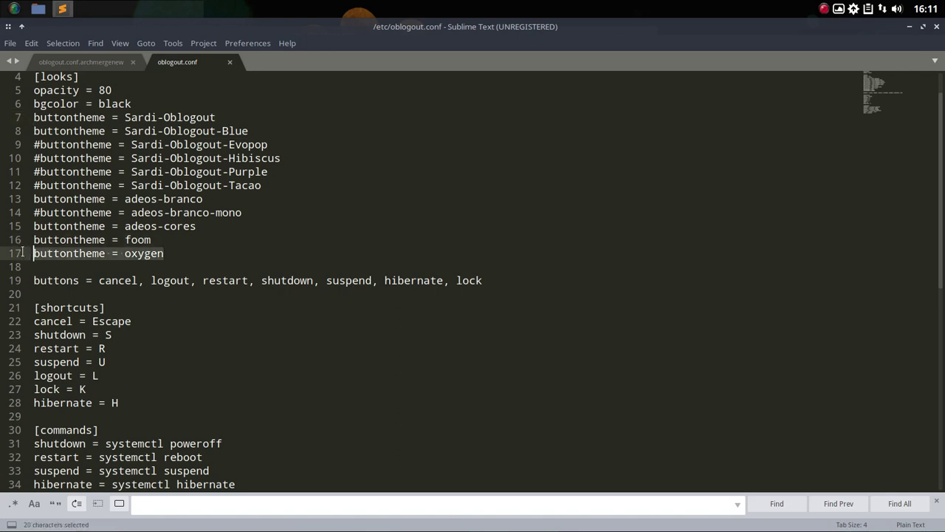
click(34, 131)
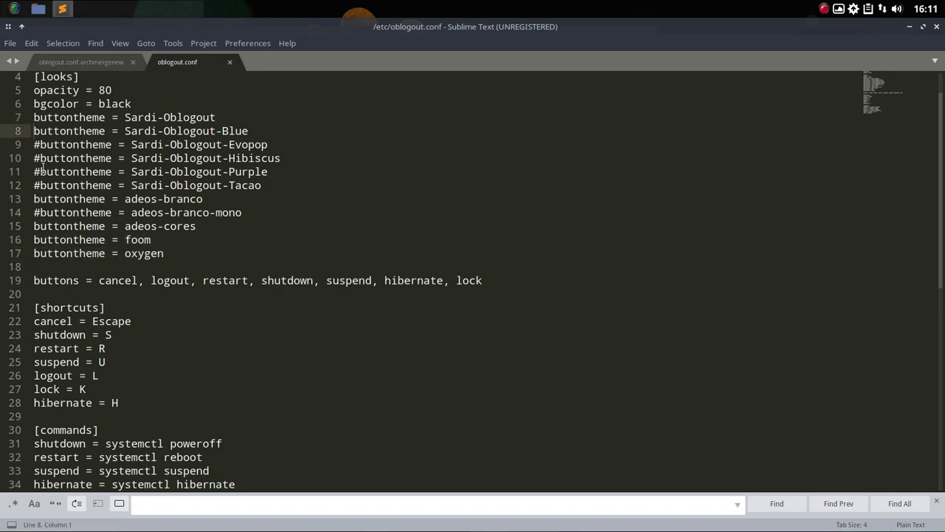
text(#)
key(Down)
key(Down)
key(Down)
Comment out line 15 with #, then undo and redo to restore the edits.
key(Down)
key(Down)
key(Left)
text(#)
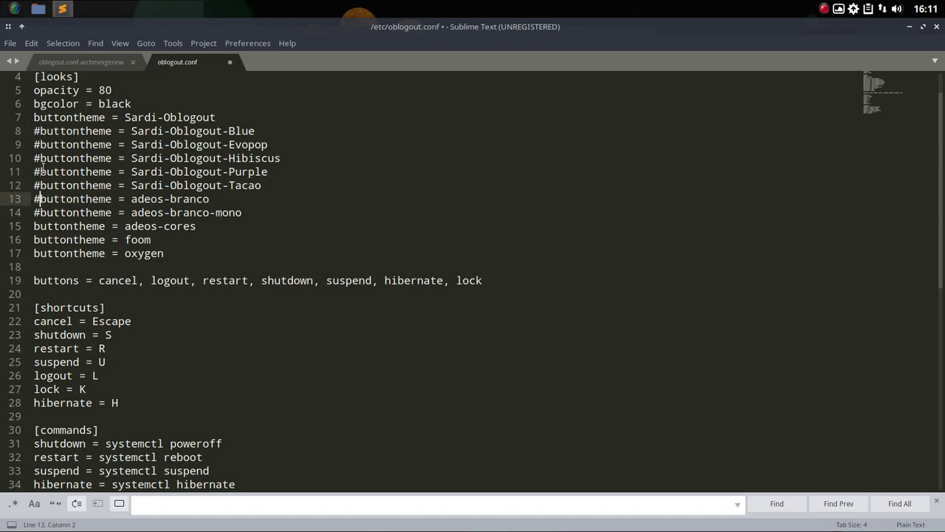
key(Down)
key(Left)
key(Down)
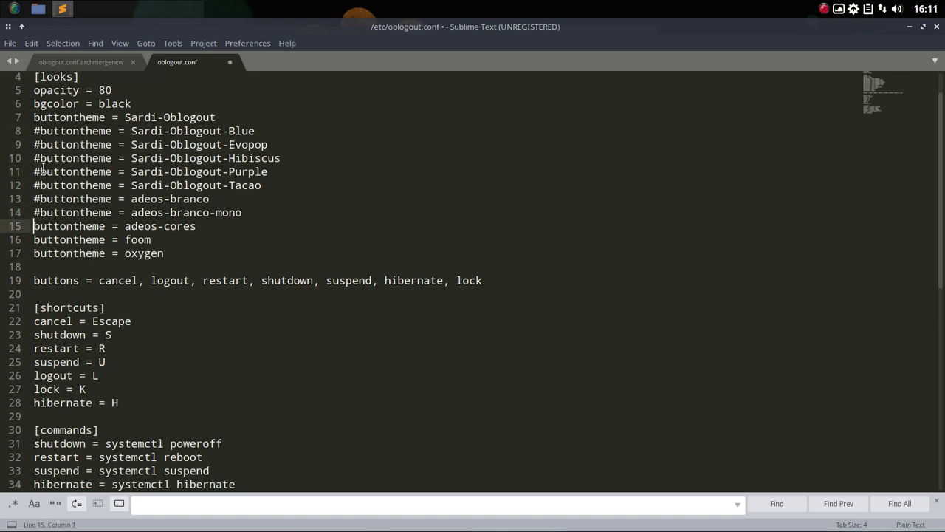
text(#)
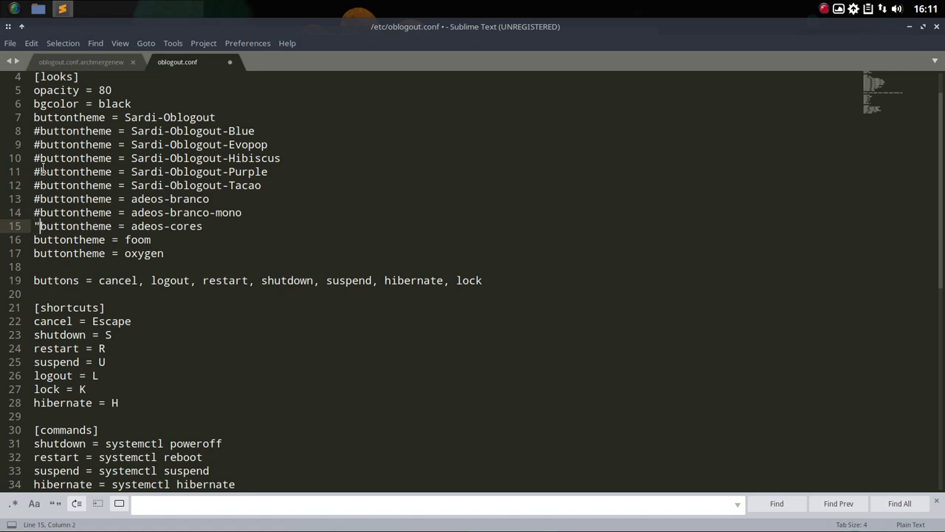
key(ctrl+z)
key(ctrl+z)
key(ctrl+z)
key(ctrl+z)
key(ctrl+z)
key(ctrl+z)
key(ctrl+z)
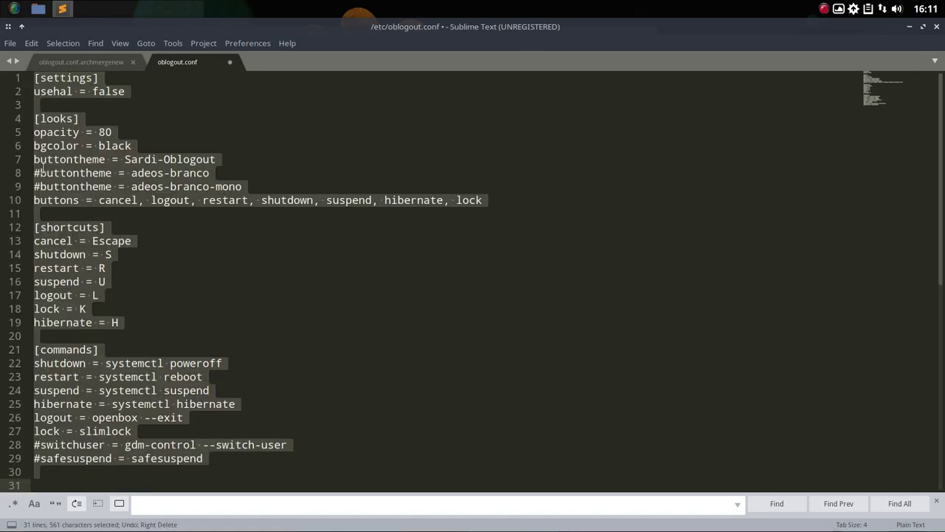
key(ctrl+shift+z)
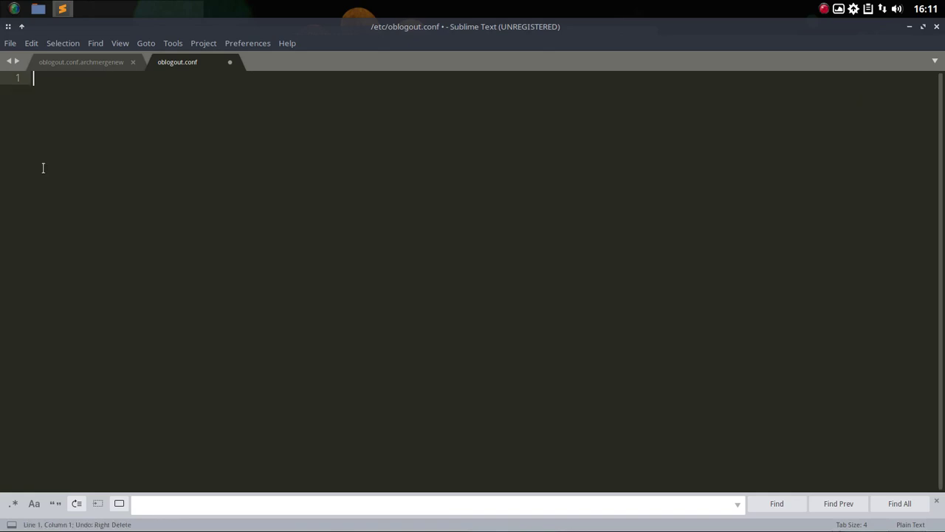
key(ctrl+shift+z)
scroll(111, 207, up, 7)
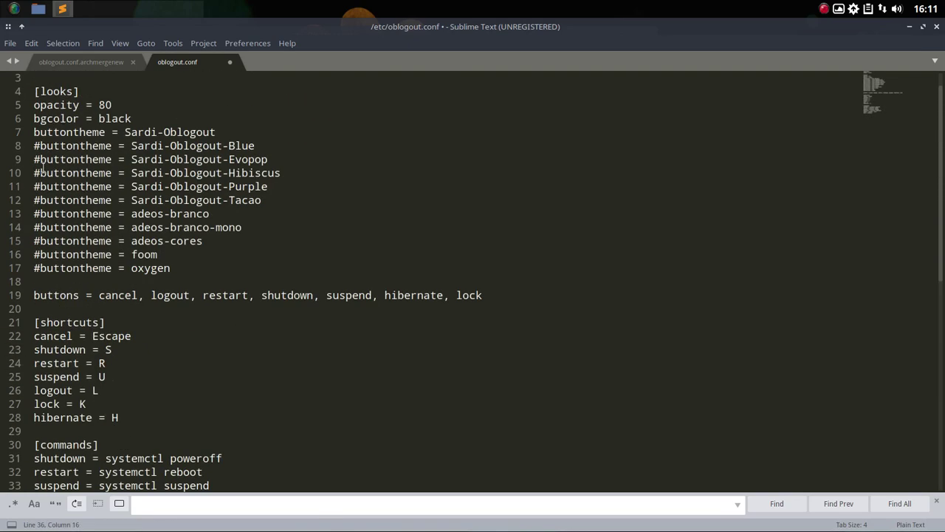
Save oblogout.conf with only Sardi-Oblogout active and preview its grey round logout buttons.
mouse_move(187, 306)
mouse_down()
mouse_move(33, 145)
mouse_move(33, 91)
mouse_up()
click(79, 159)
drag(214, 159, 44, 145)
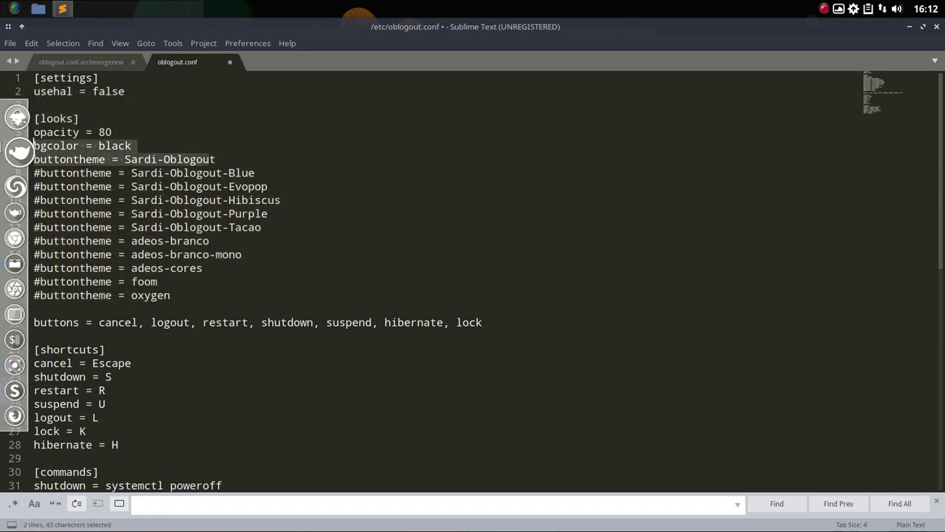
click(228, 159)
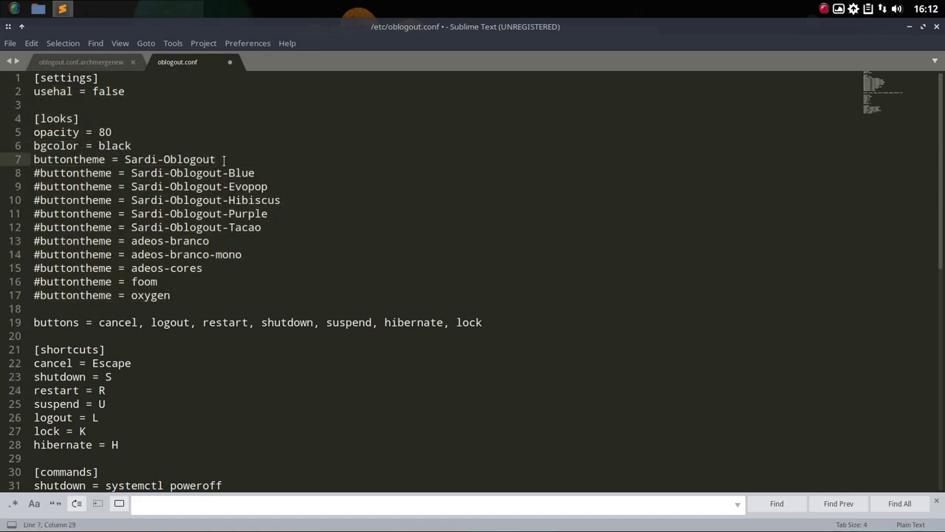
key(ctrl+s)
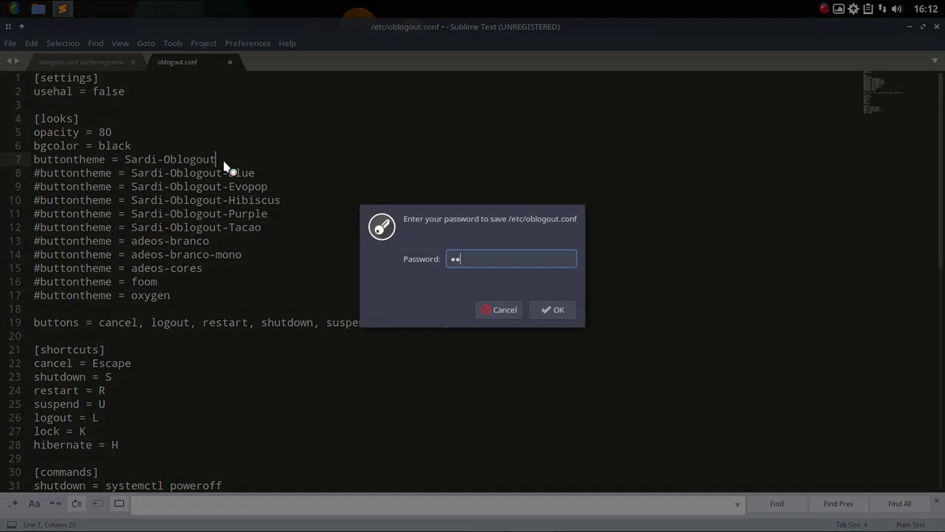
key(Return)
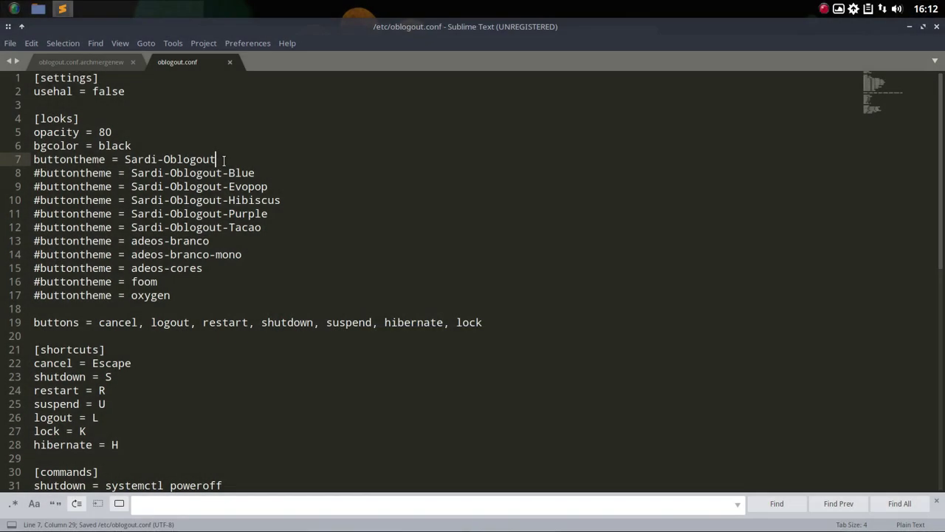
key(super+x)
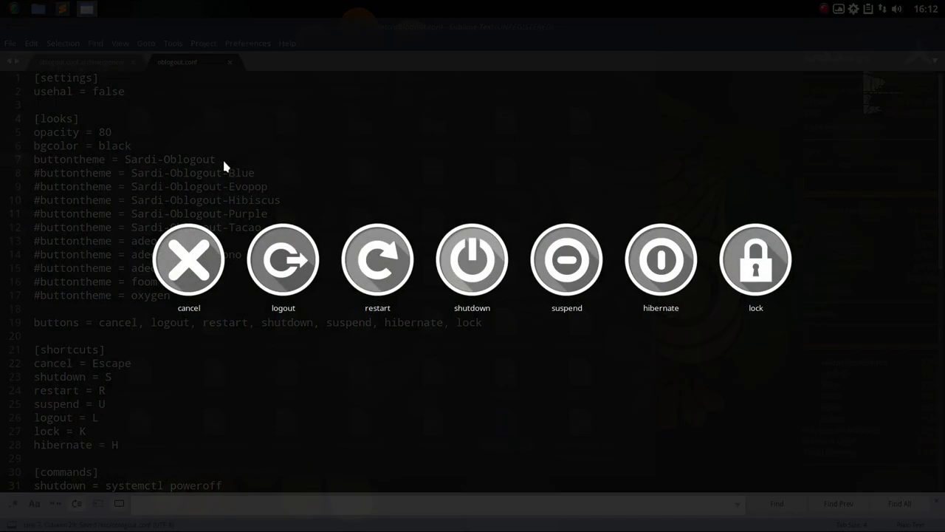